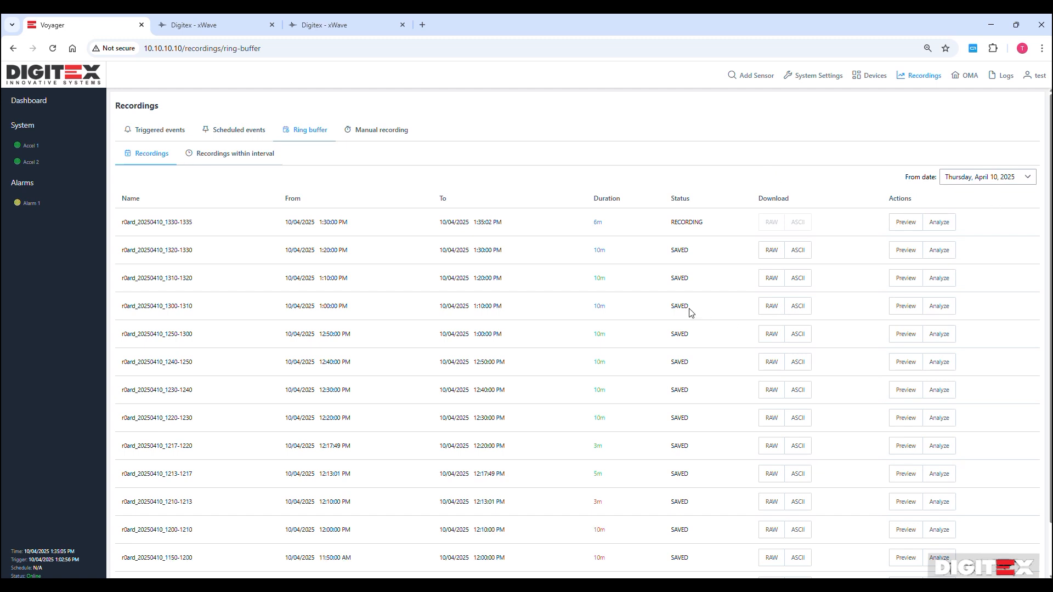
Step: Review the ring buffer recordings' durations, and check the time range and status of recording r0ard_20250410_1310-1320
{"action": "scroll", "coordinate": [703, 315], "scroll_direction": "down", "scroll_amount": 2}
{"action": "scroll", "coordinate": [583, 380], "scroll_direction": "up", "scroll_amount": 2}
{"action": "double_click", "coordinate": [600, 281]}
{"action": "double_click", "coordinate": [600, 334]}
{"action": "double_click", "coordinate": [599, 279]}
{"action": "left_click", "coordinate": [667, 336]}
{"action": "left_click_drag", "start_coordinate": [320, 279], "coordinate": [605, 275]}
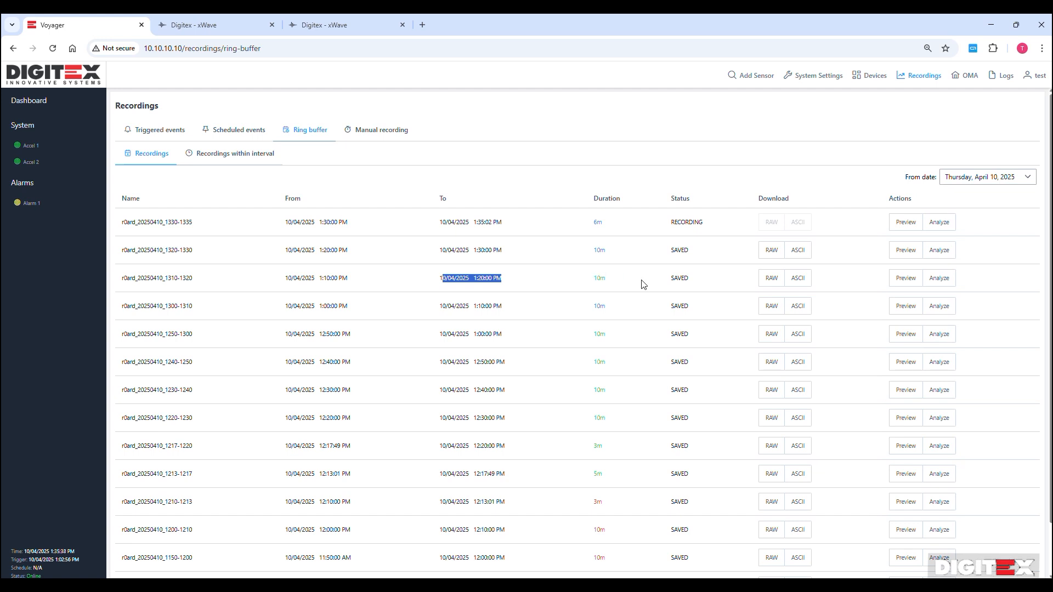
{"action": "double_click", "coordinate": [684, 277]}
{"action": "left_click", "coordinate": [641, 270]}
Step: Download recording r0ard_20250410_1310-1320 in both RAW and ASCII formats
{"action": "left_click", "coordinate": [771, 278]}
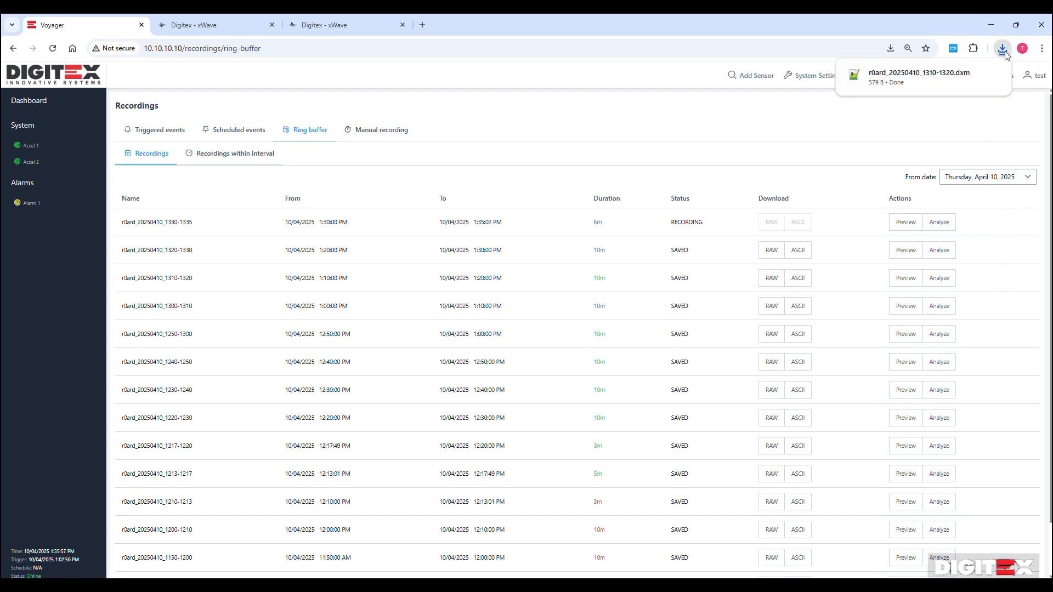
{"action": "left_click", "coordinate": [1003, 50]}
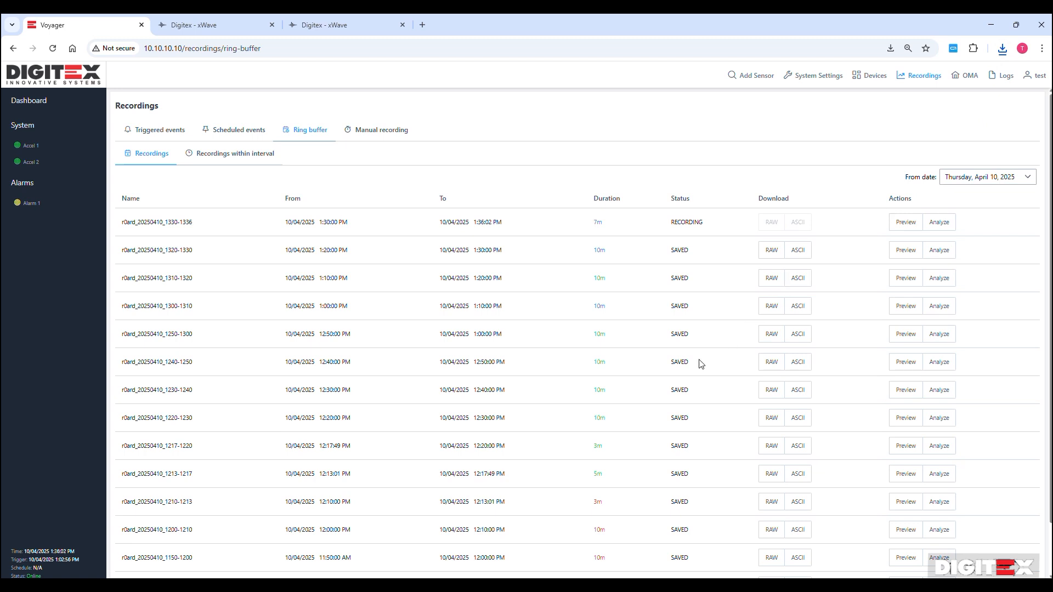
{"action": "left_click", "coordinate": [798, 278]}
Step: Preview recording r0ard_20250410_1310-1320 and detrend its time signals
{"action": "left_click", "coordinate": [906, 279]}
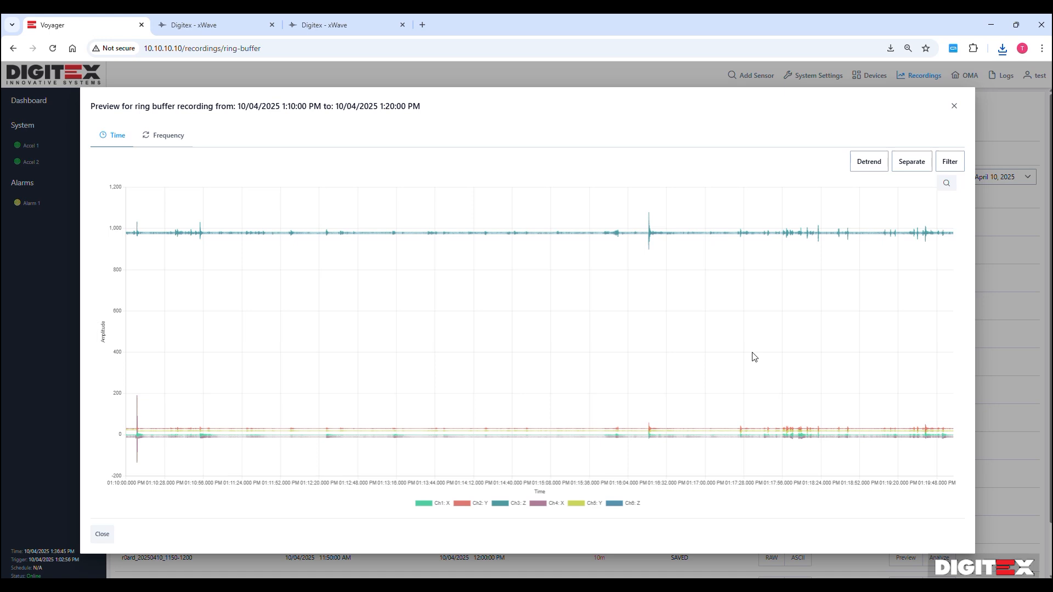
{"action": "mouse_move", "coordinate": [125, 443]}
{"action": "left_click", "coordinate": [865, 164]}
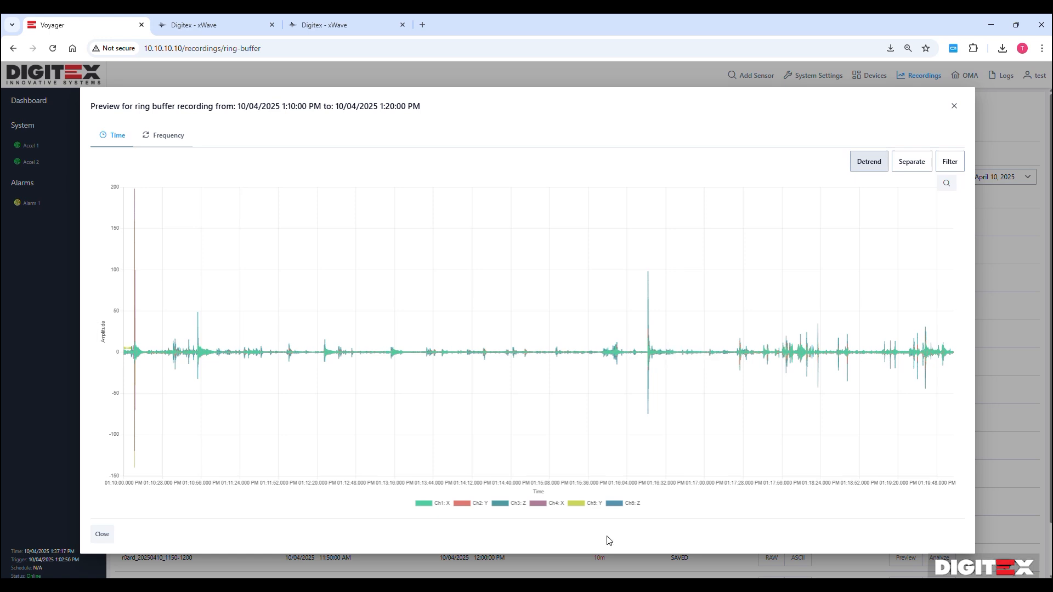
Step: Zoom into the detrended time plot around 1:13 PM and around the 1:16 PM spike, restoring the full range after each
{"action": "left_click_drag", "start_coordinate": [301, 301], "coordinate": [511, 300]}
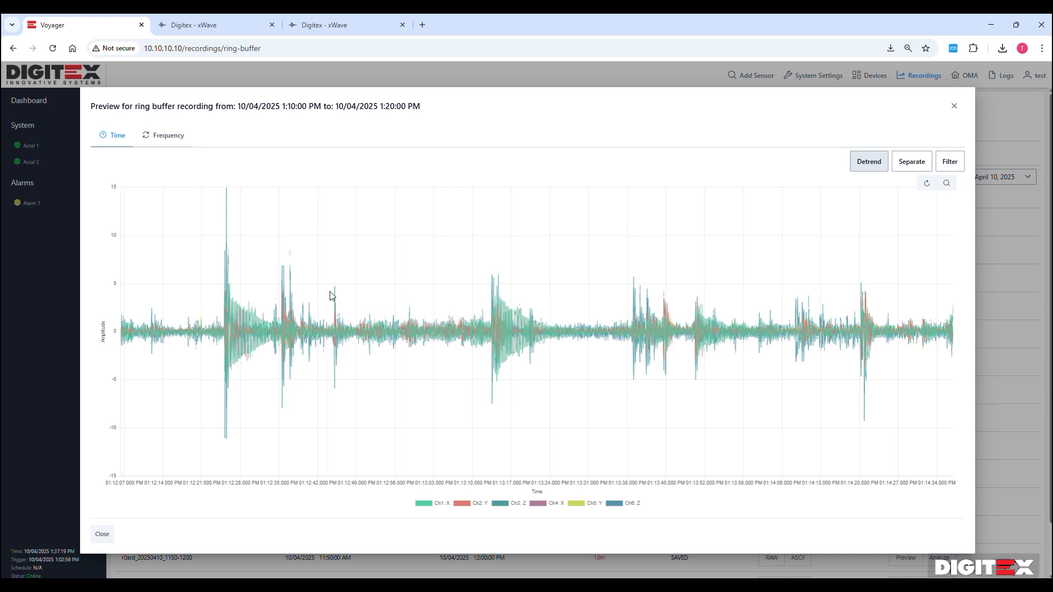
{"action": "left_click_drag", "start_coordinate": [331, 296], "coordinate": [538, 285]}
{"action": "left_click_drag", "start_coordinate": [413, 268], "coordinate": [642, 261]}
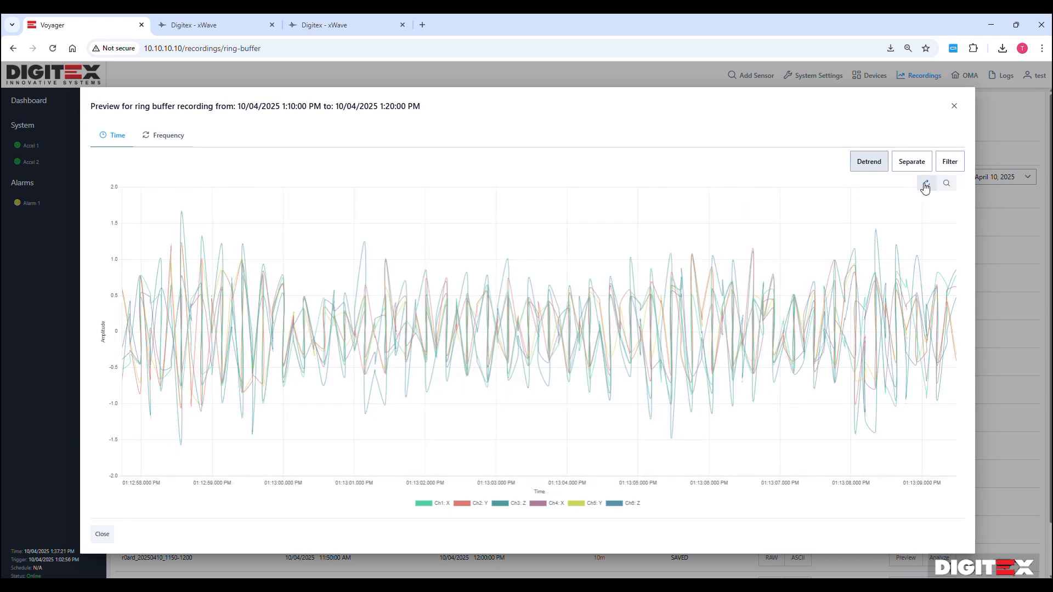
{"action": "left_click", "coordinate": [926, 184]}
{"action": "left_click_drag", "start_coordinate": [613, 305], "coordinate": [692, 296]}
{"action": "left_click", "coordinate": [926, 185]}
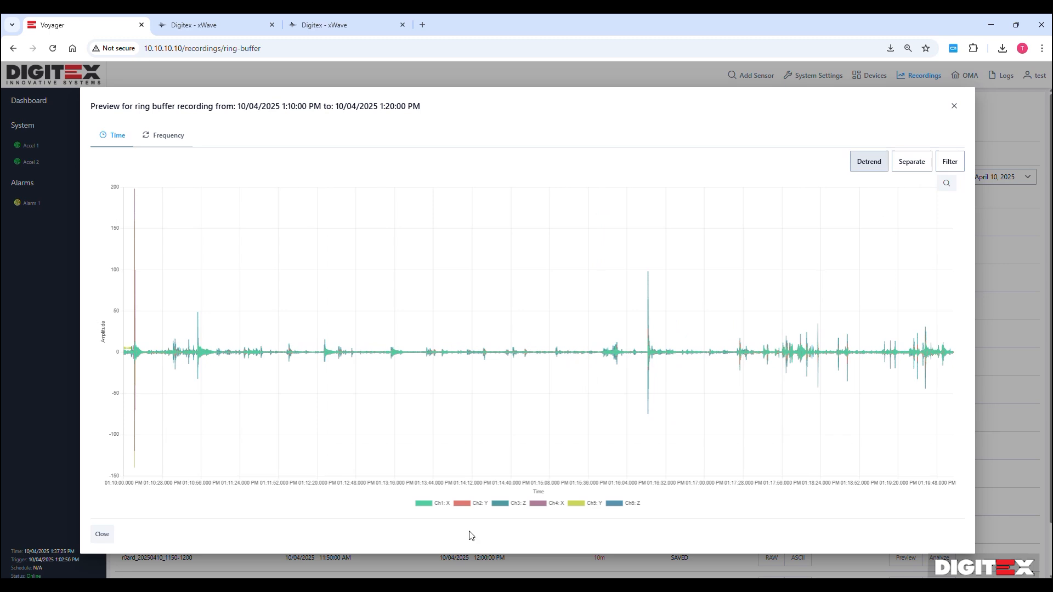
Step: Hide channels Ch1 to Ch5 one after another in the time plot, and show them all again
{"action": "left_click", "coordinate": [428, 508]}
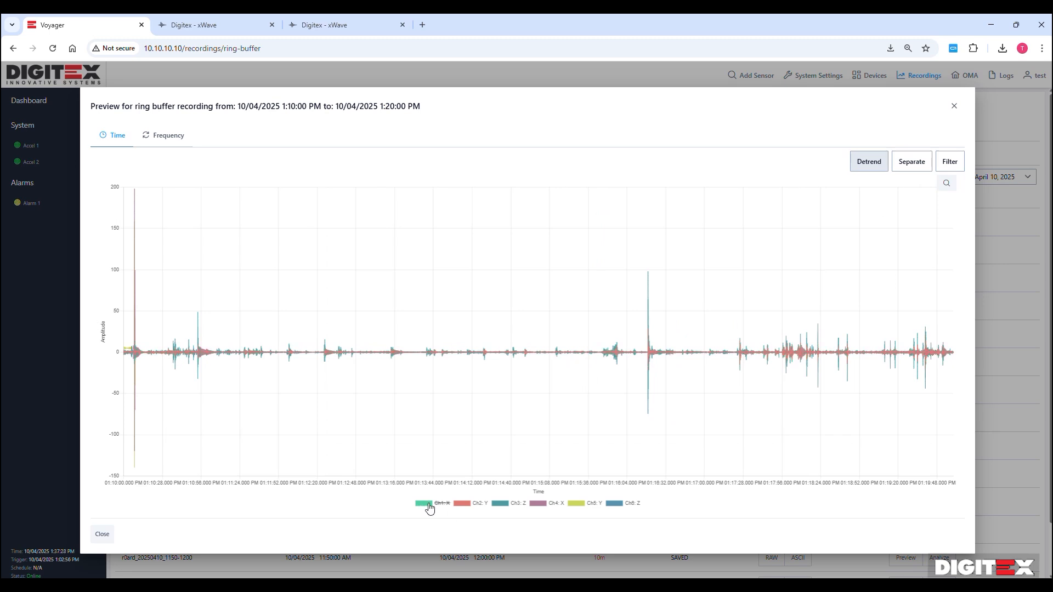
{"action": "left_click", "coordinate": [477, 508]}
{"action": "left_click", "coordinate": [522, 509]}
{"action": "left_click", "coordinate": [543, 508]}
{"action": "left_click", "coordinate": [575, 507]}
{"action": "left_click", "coordinate": [575, 508]}
{"action": "left_click", "coordinate": [543, 509]}
{"action": "left_click", "coordinate": [502, 510]}
{"action": "left_click", "coordinate": [475, 509]}
{"action": "left_click", "coordinate": [426, 504]}
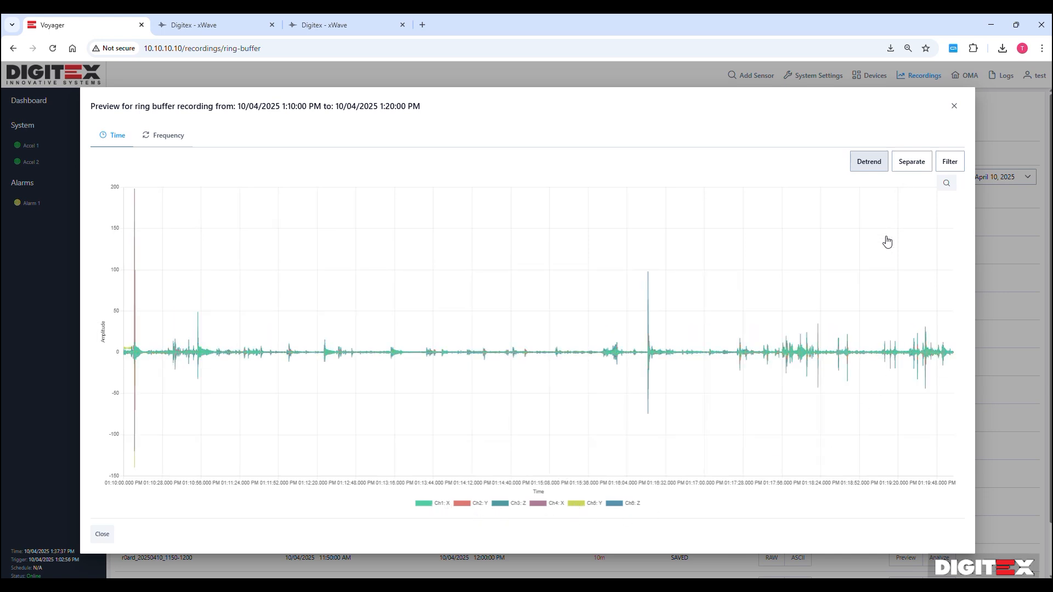
Step: Show the filter options for the previewed signals and switch Hide all off and back on, keeping Acceleration selected
{"action": "left_click", "coordinate": [949, 162]}
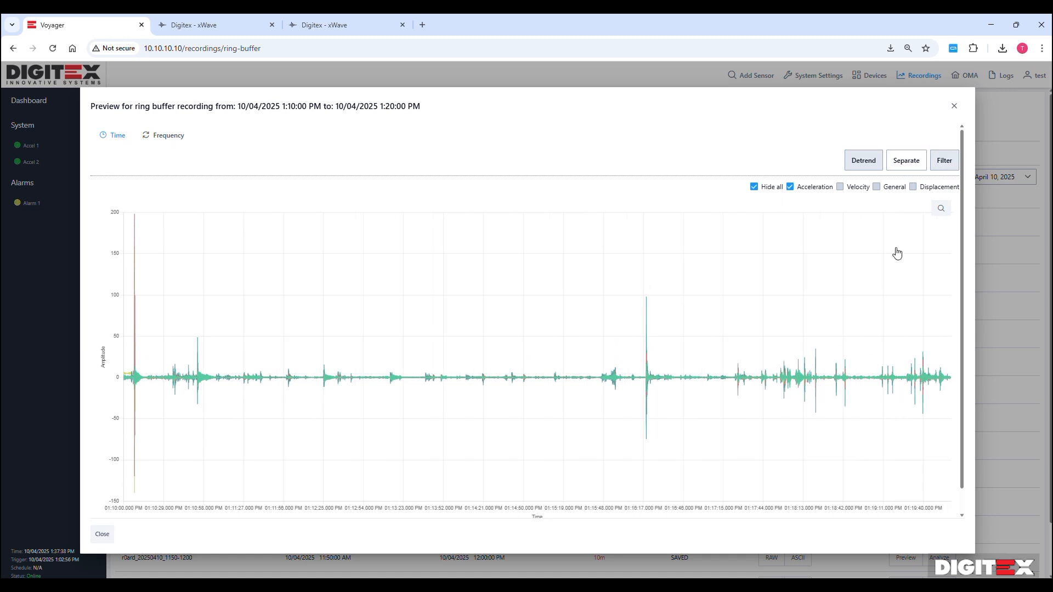
{"action": "left_click", "coordinate": [754, 188]}
{"action": "left_click", "coordinate": [755, 188]}
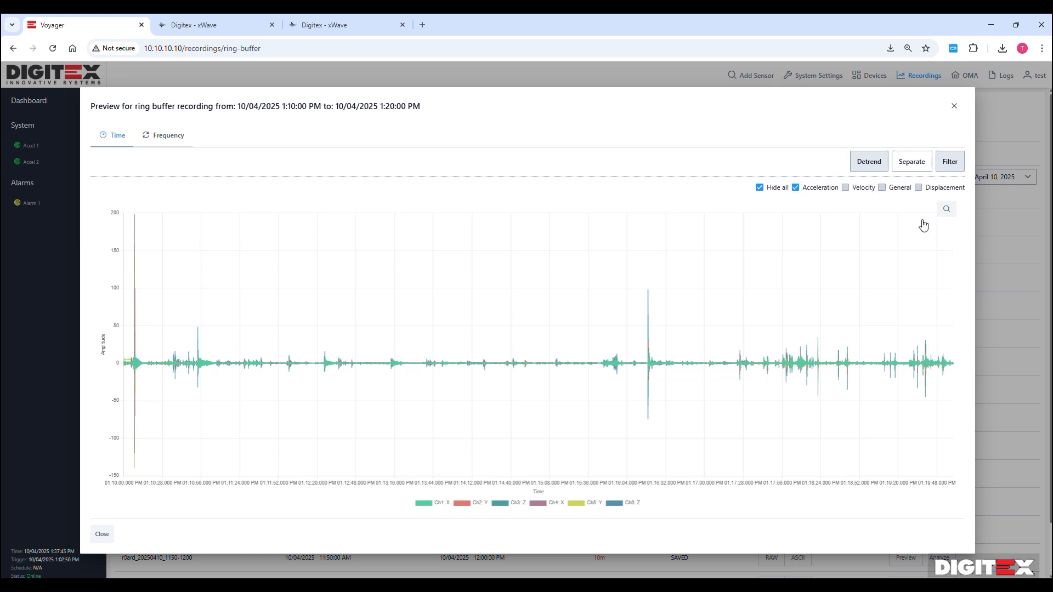
{"action": "mouse_move", "coordinate": [827, 376]}
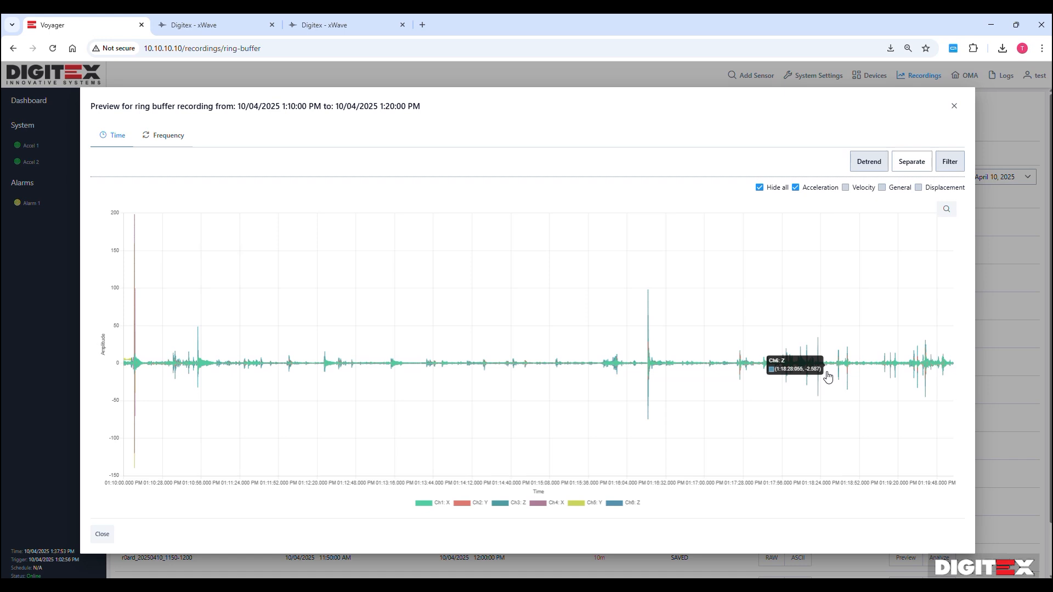
Step: Separate the combined time plot into individual channel plots and review all six channels
{"action": "left_click", "coordinate": [912, 165]}
{"action": "scroll", "coordinate": [738, 349], "scroll_direction": "down", "scroll_amount": 5}
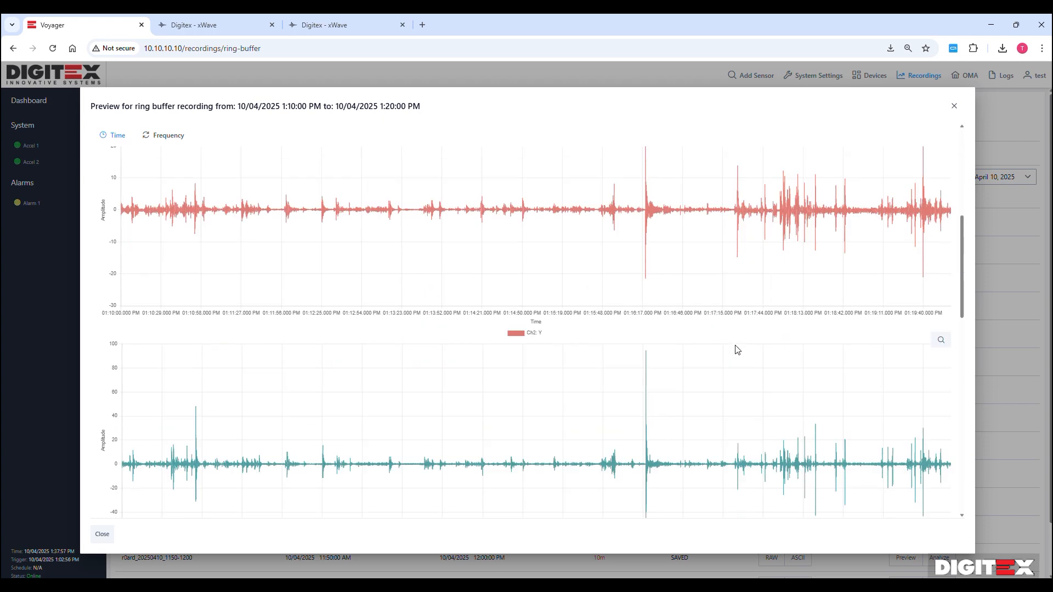
{"action": "scroll", "coordinate": [738, 354], "scroll_direction": "down", "scroll_amount": 6}
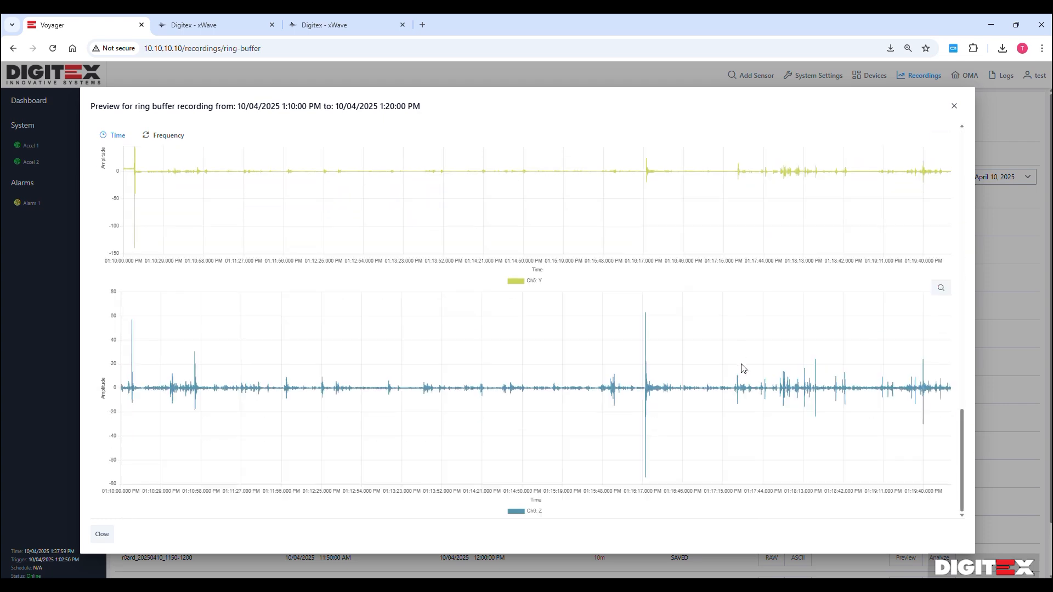
{"action": "scroll", "coordinate": [746, 375], "scroll_direction": "up", "scroll_amount": 12}
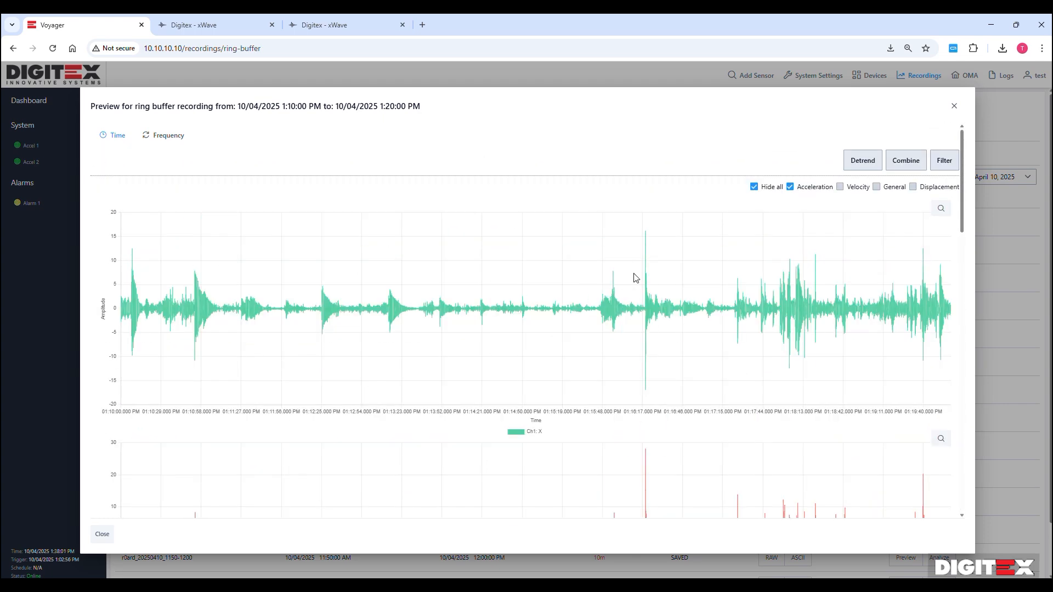
Step: Zoom the channel plots to about 1:16:11–1:16:34 PM around the large spike and compare the response across channels
{"action": "left_click_drag", "start_coordinate": [668, 280], "coordinate": [667, 280]}
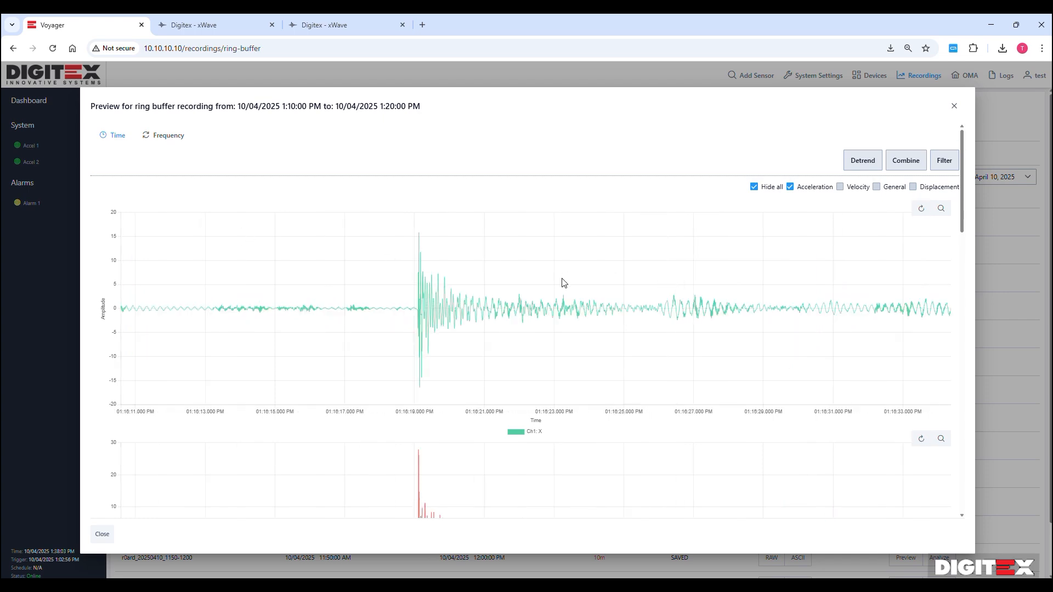
{"action": "scroll", "coordinate": [526, 330], "scroll_direction": "down", "scroll_amount": 3}
{"action": "scroll", "coordinate": [501, 350], "scroll_direction": "up", "scroll_amount": 1}
{"action": "scroll", "coordinate": [501, 348], "scroll_direction": "down", "scroll_amount": 8}
{"action": "scroll", "coordinate": [504, 346], "scroll_direction": "up", "scroll_amount": 8}
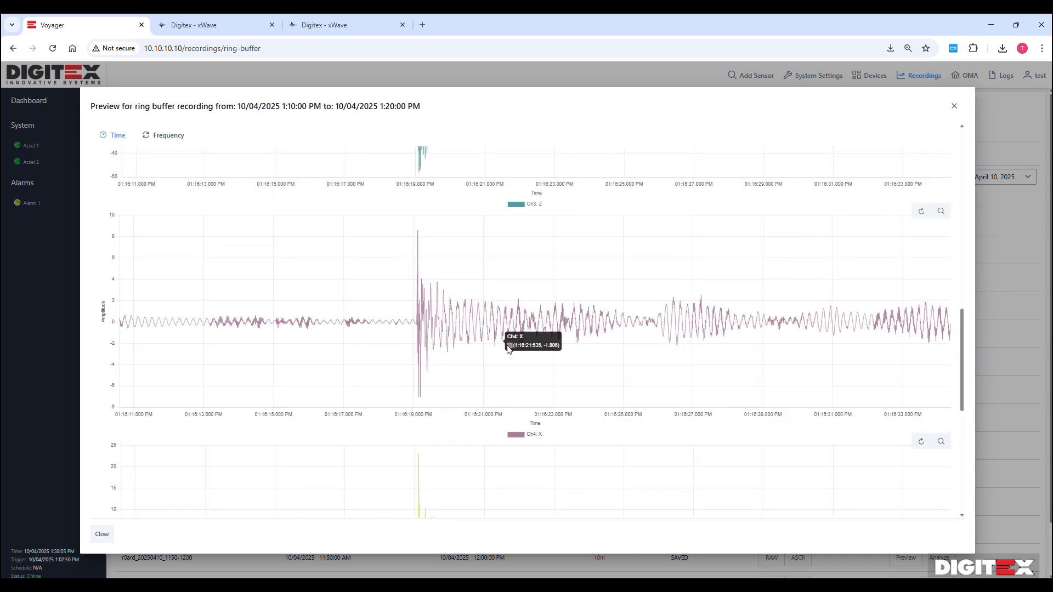
{"action": "scroll", "coordinate": [508, 342], "scroll_direction": "up", "scroll_amount": 4}
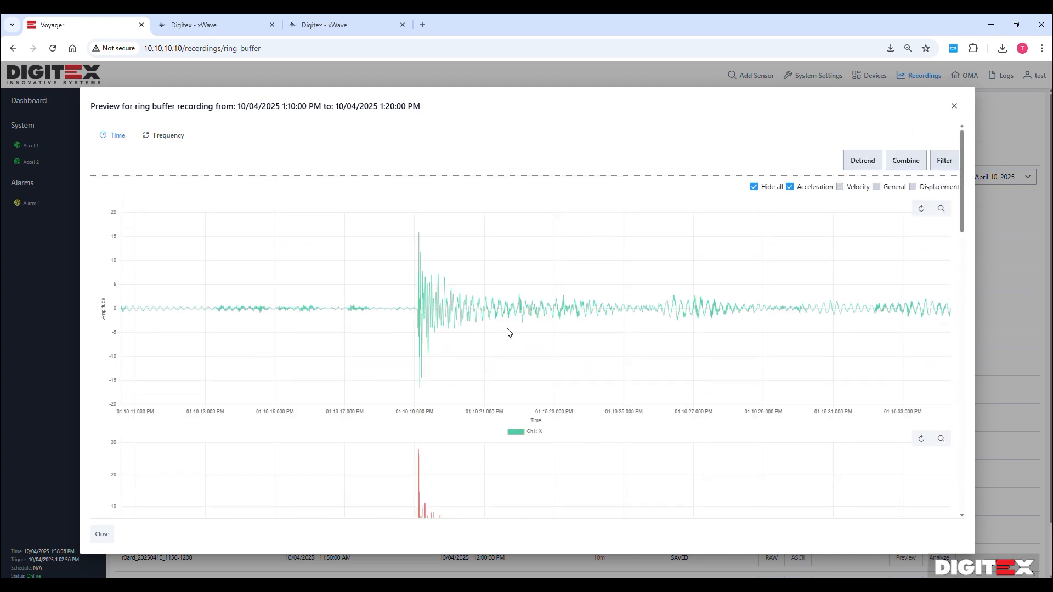
Step: Switch the preview to the frequency domain and review the spectrum of each channel
{"action": "left_click", "coordinate": [169, 140]}
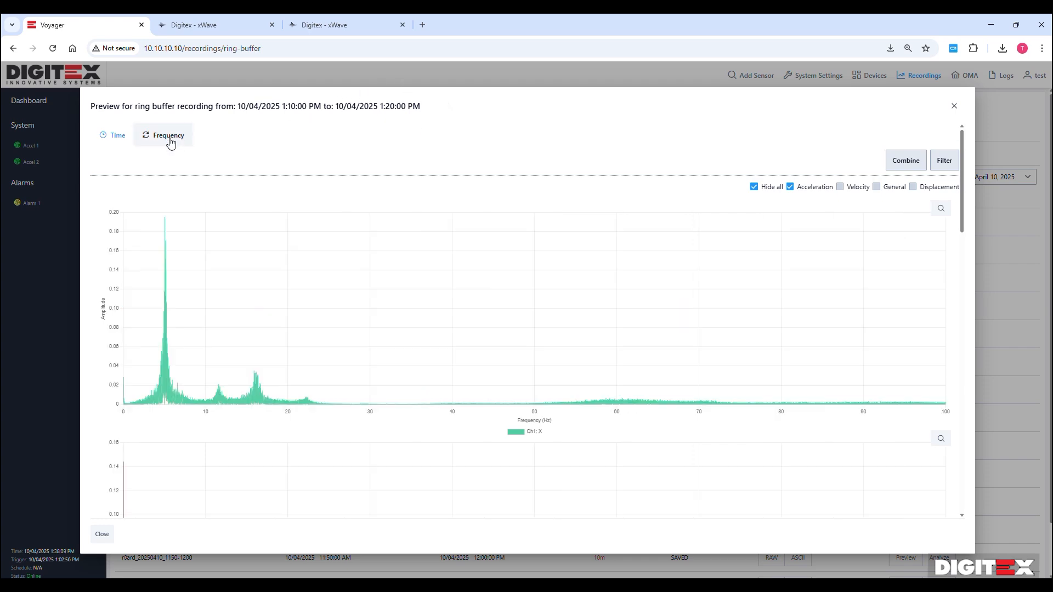
{"action": "scroll", "coordinate": [498, 269], "scroll_direction": "down", "scroll_amount": 15}
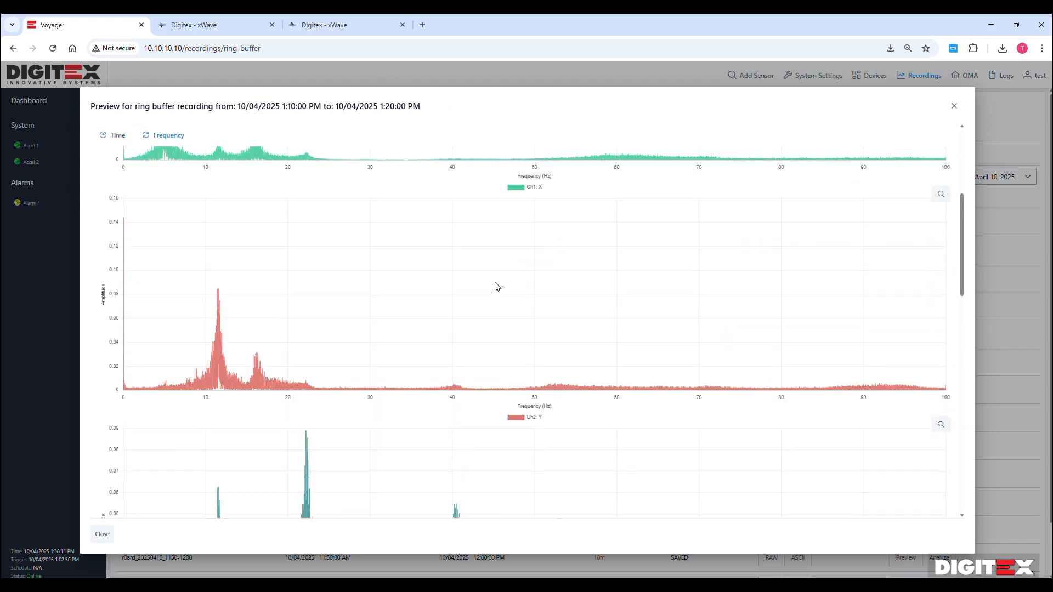
{"action": "scroll", "coordinate": [496, 286], "scroll_direction": "down", "scroll_amount": 4}
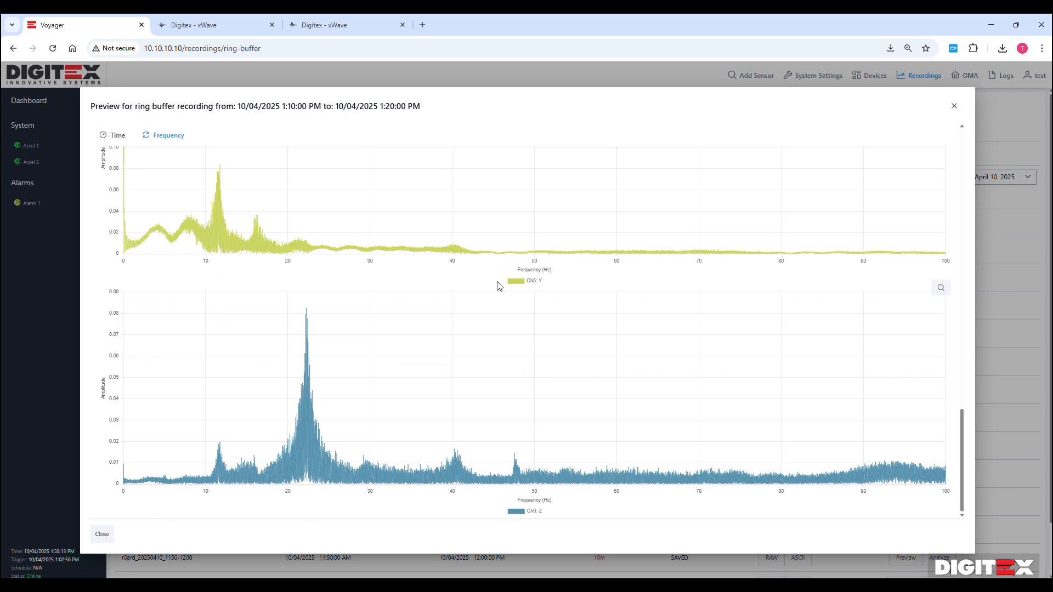
{"action": "scroll", "coordinate": [499, 287], "scroll_direction": "up", "scroll_amount": 5}
{"action": "scroll", "coordinate": [500, 289], "scroll_direction": "up", "scroll_amount": 8}
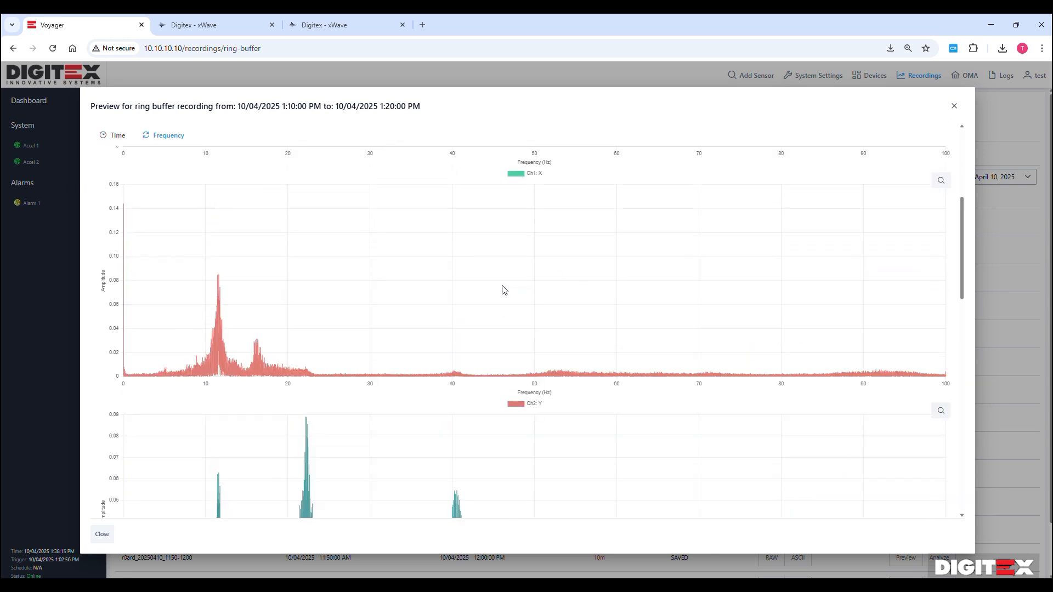
Step: Zoom the frequency spectra to about 1.2–19.2 Hz, compare the channels, and close the preview
{"action": "left_click_drag", "start_coordinate": [137, 241], "coordinate": [280, 244]}
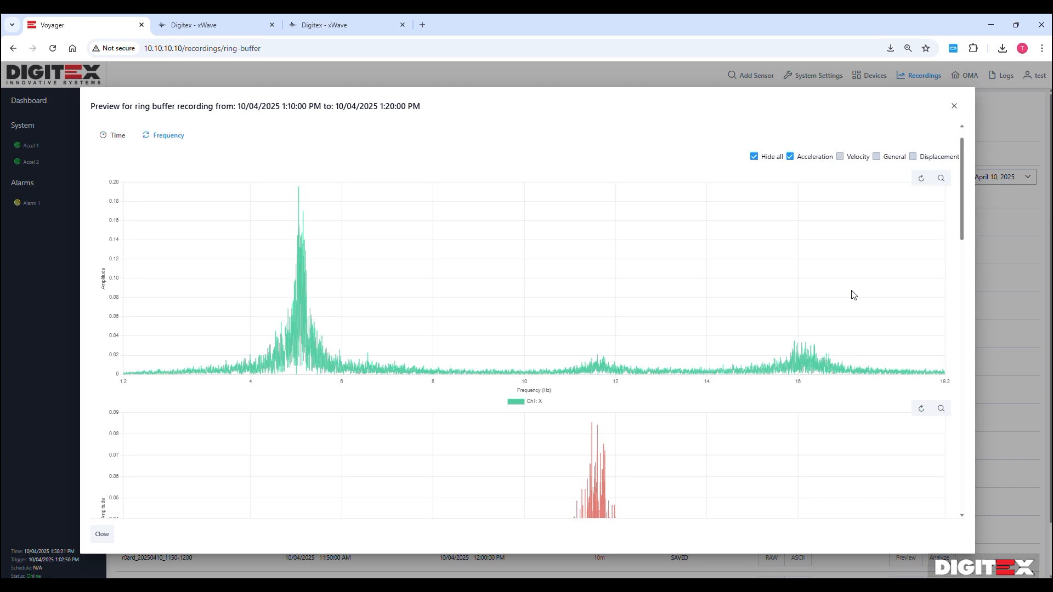
{"action": "scroll", "coordinate": [628, 252], "scroll_direction": "down", "scroll_amount": 15}
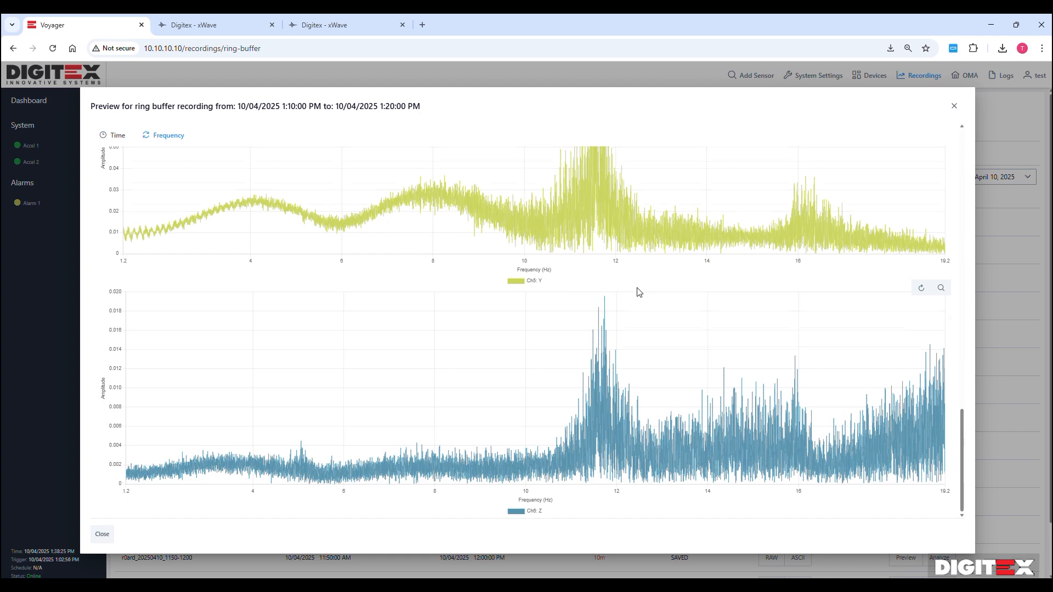
{"action": "scroll", "coordinate": [636, 286], "scroll_direction": "up", "scroll_amount": 15}
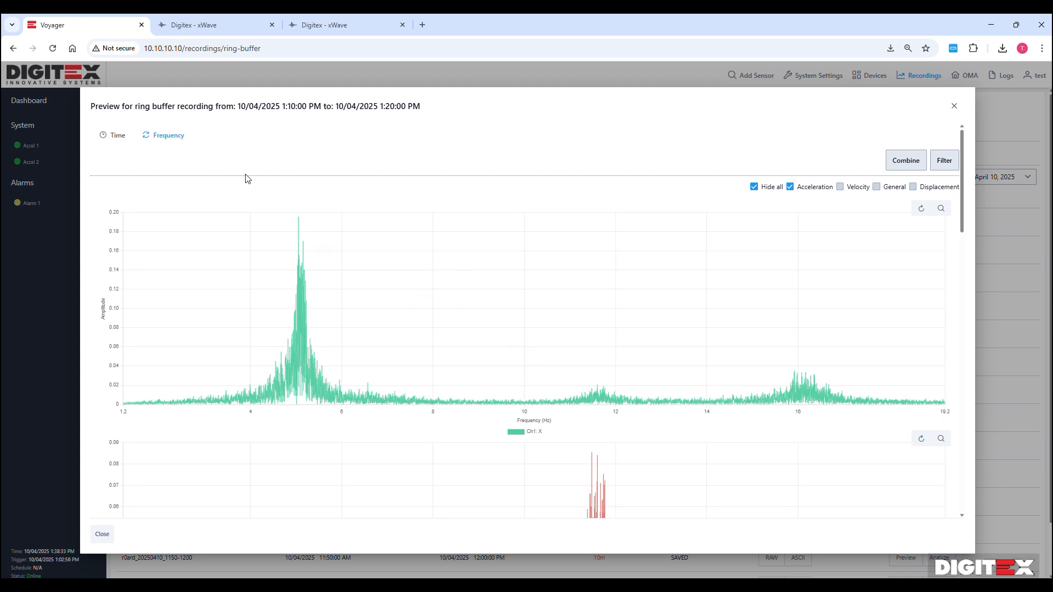
{"action": "left_click", "coordinate": [954, 106]}
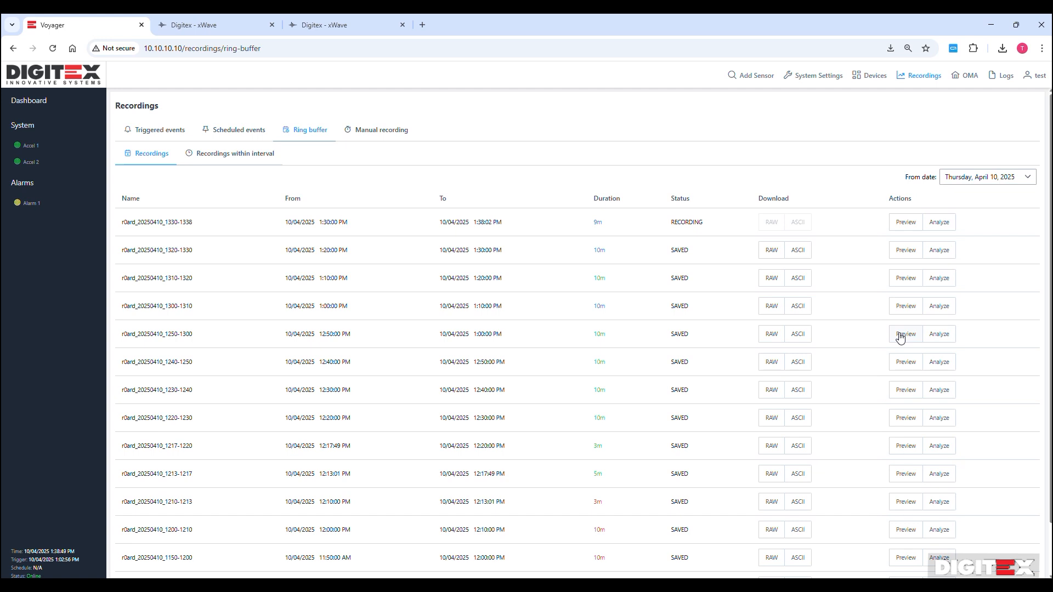
Step: Analyze recording r0ard_20250410_1310-1320, viewing its acceleration, velocity, displacement, FFT, PSD and PAPVPD results, and close the analysis
{"action": "left_click", "coordinate": [938, 280]}
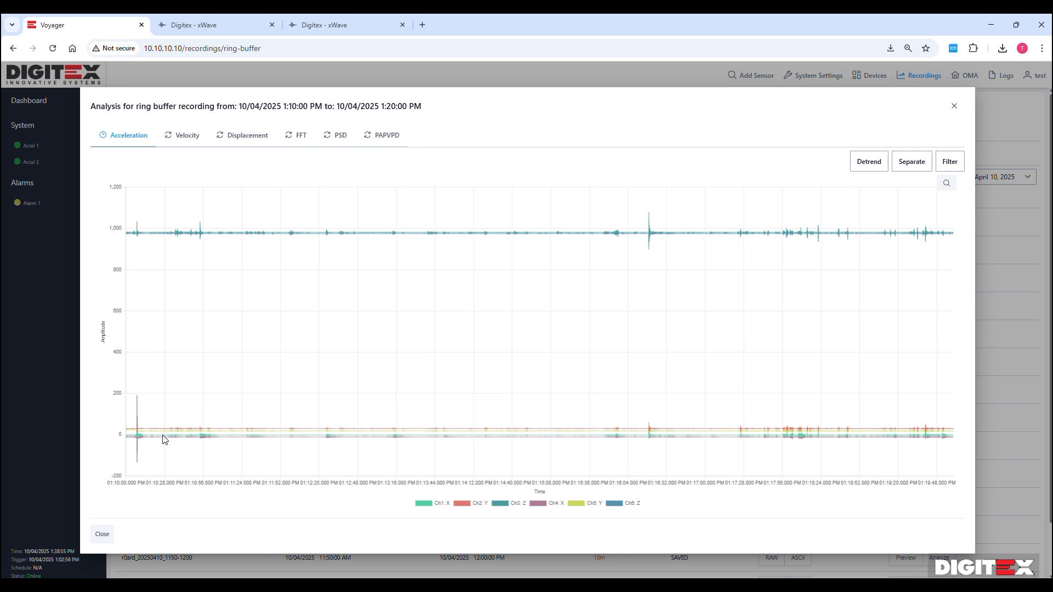
{"action": "left_click", "coordinate": [185, 136]}
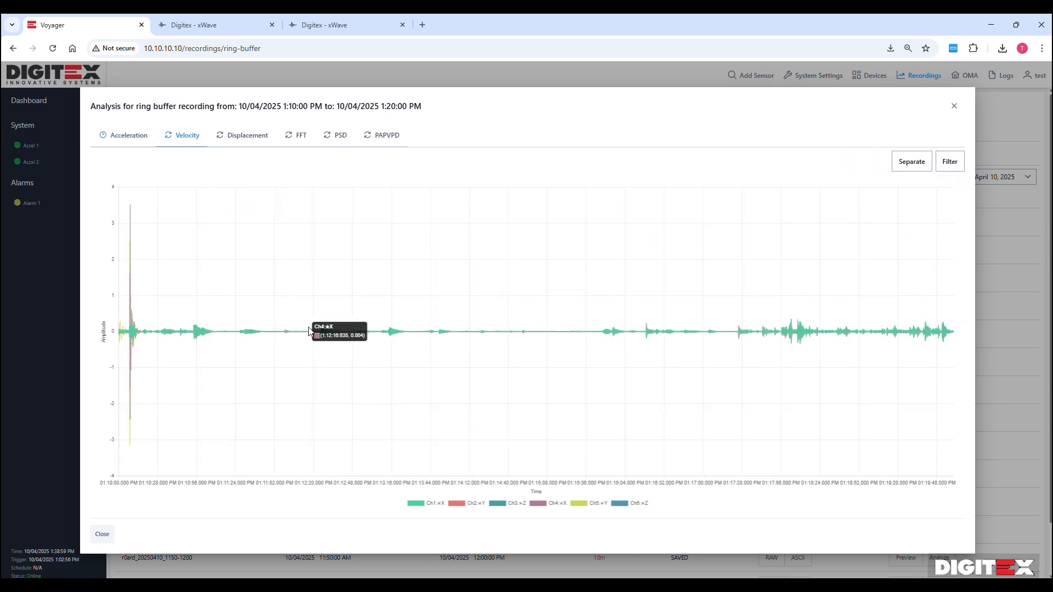
{"action": "left_click", "coordinate": [245, 141]}
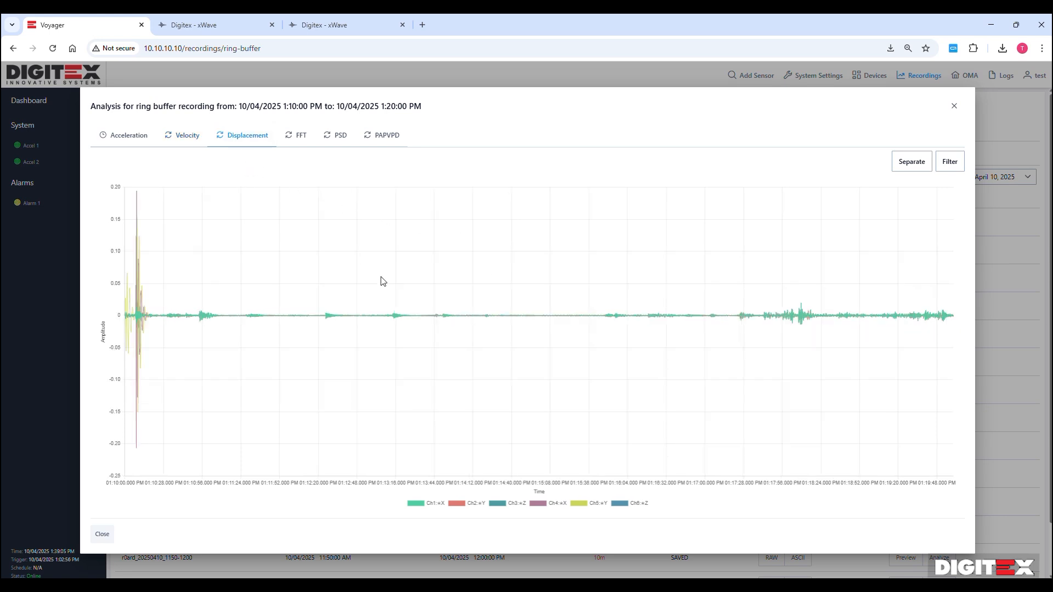
{"action": "left_click", "coordinate": [299, 136]}
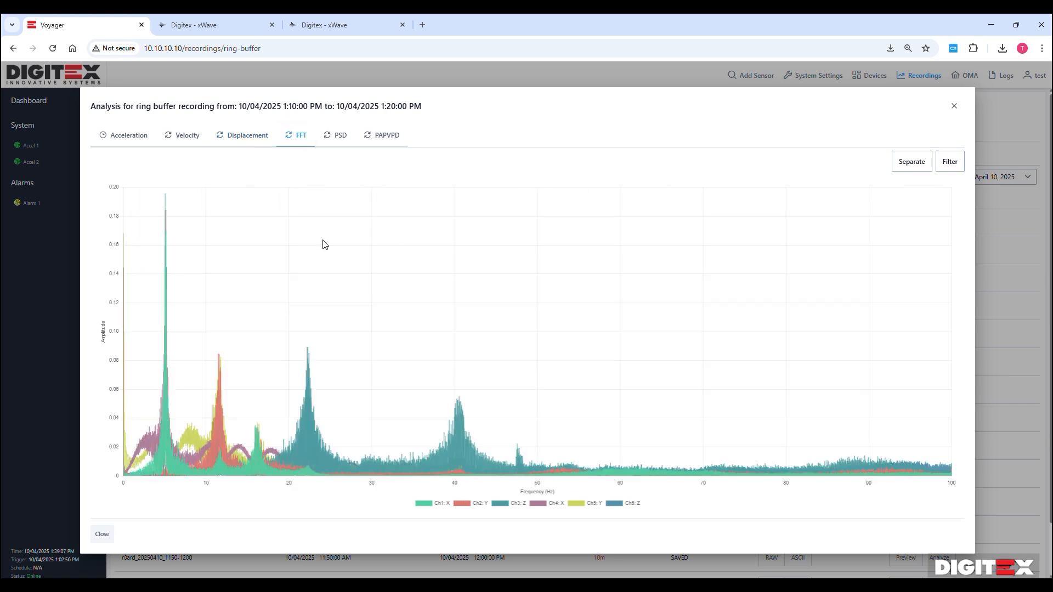
{"action": "left_click", "coordinate": [340, 137]}
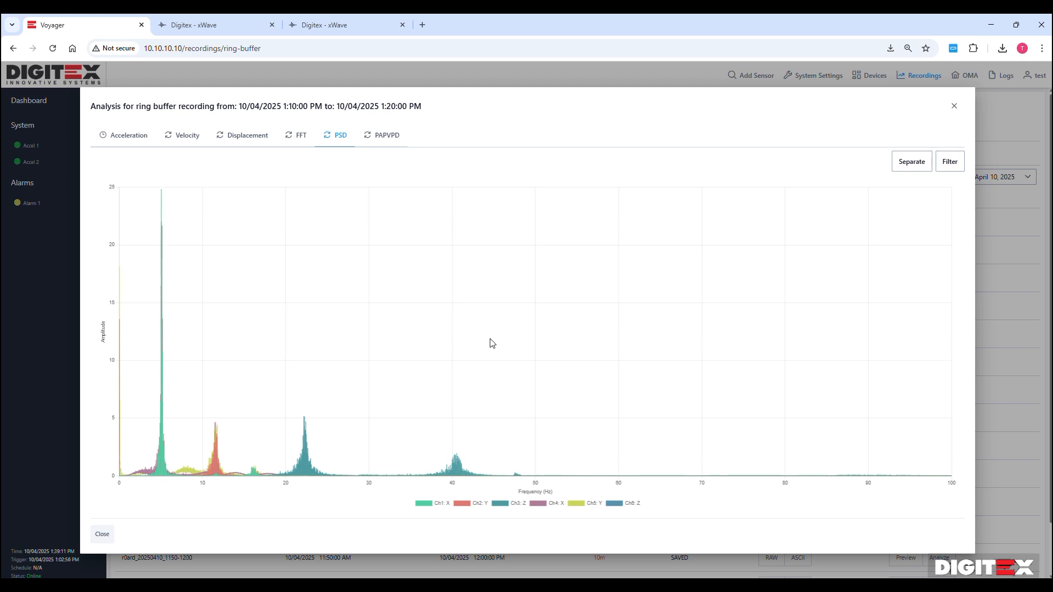
{"action": "left_click", "coordinate": [389, 138]}
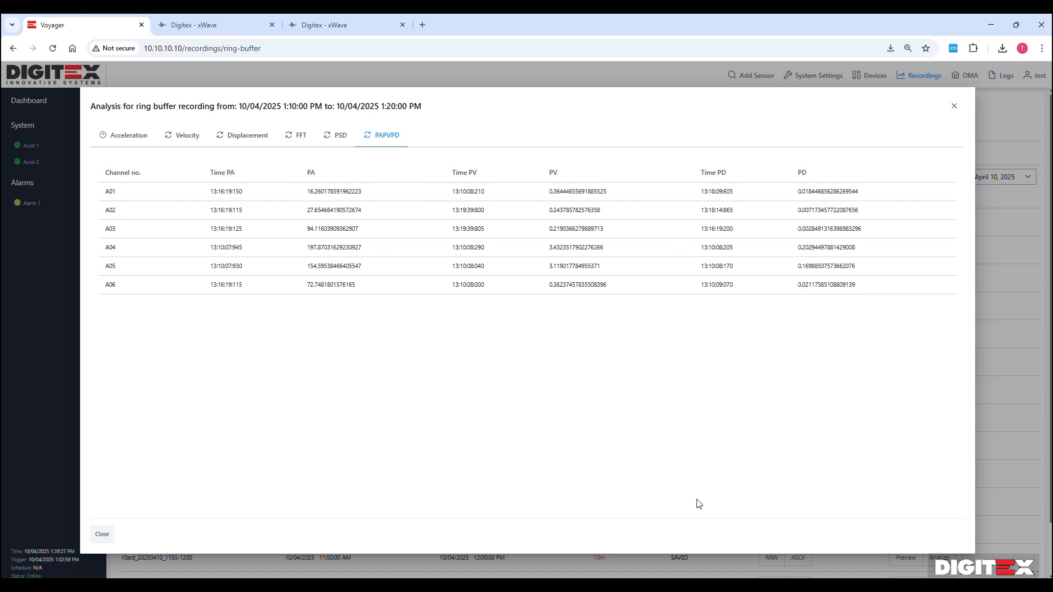
{"action": "left_click", "coordinate": [954, 106]}
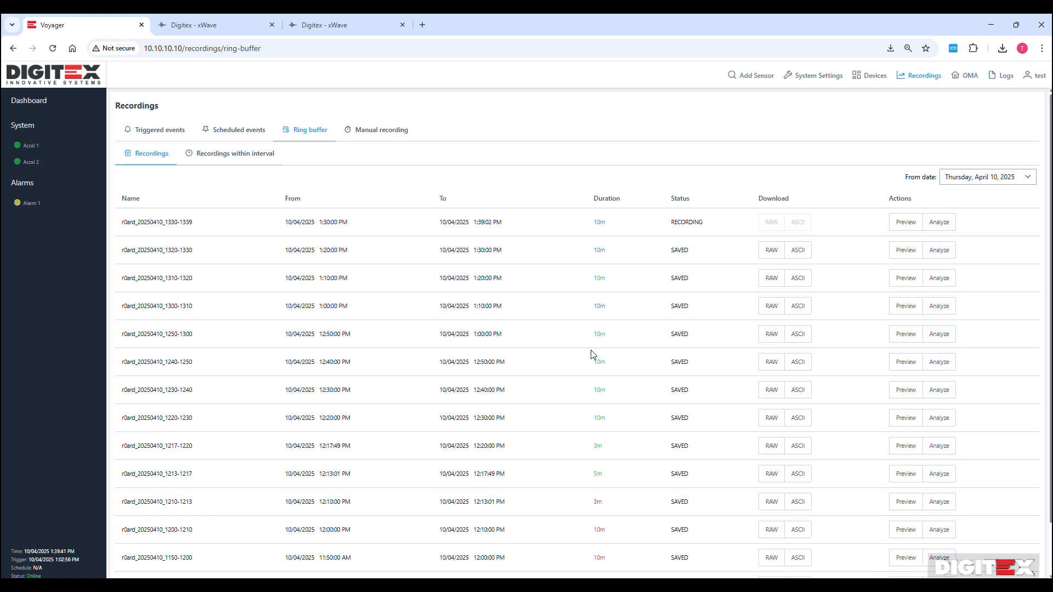
Step: Check the start and end times of recording r0ard_20250410_1310-1320 in the ring buffer recordings list
{"action": "left_click", "coordinate": [250, 159]}
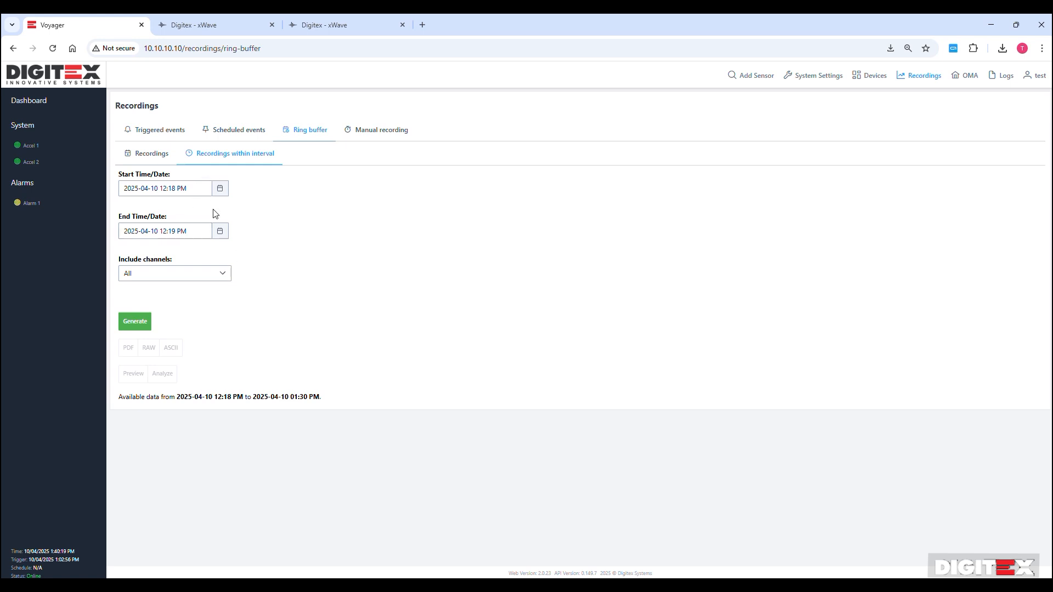
{"action": "left_click", "coordinate": [153, 157]}
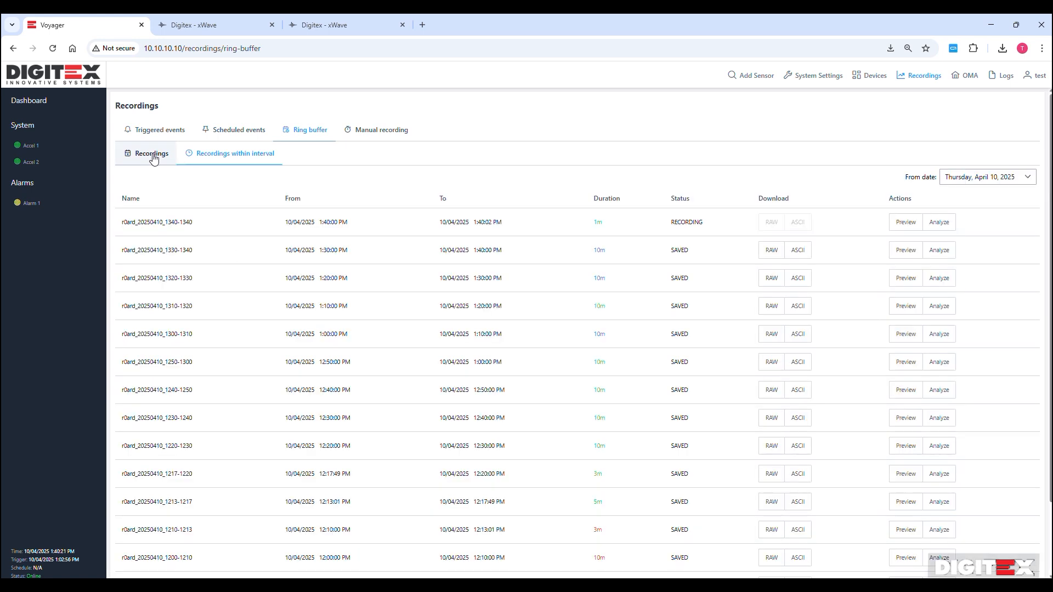
{"action": "left_click_drag", "start_coordinate": [311, 303], "coordinate": [483, 307]}
{"action": "left_click", "coordinate": [329, 303]}
{"action": "double_click", "coordinate": [329, 303]}
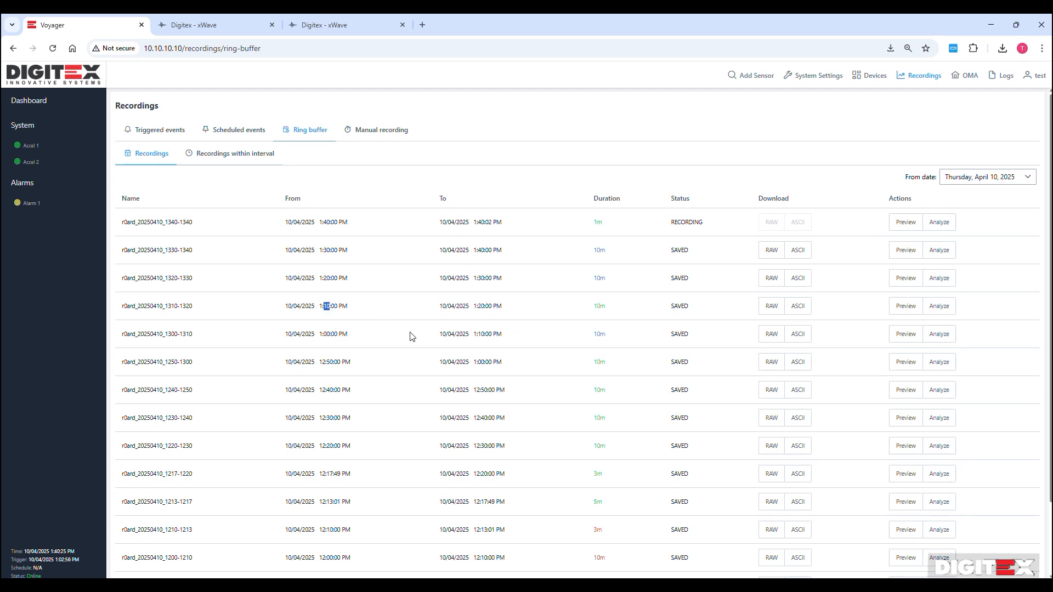
{"action": "double_click", "coordinate": [489, 306]}
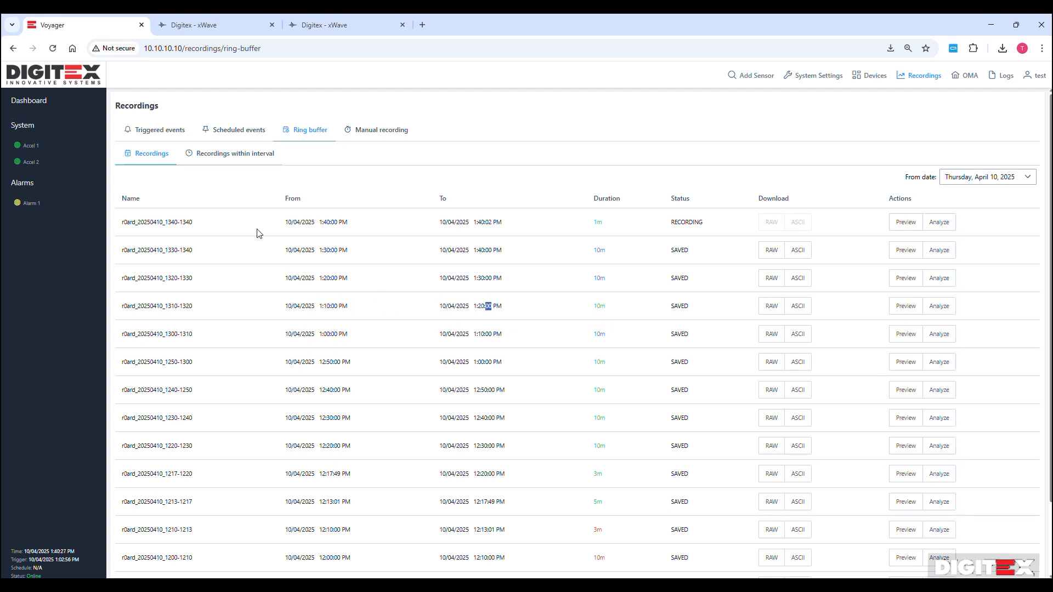
{"action": "left_click", "coordinate": [247, 158]}
{"action": "left_click", "coordinate": [219, 189]}
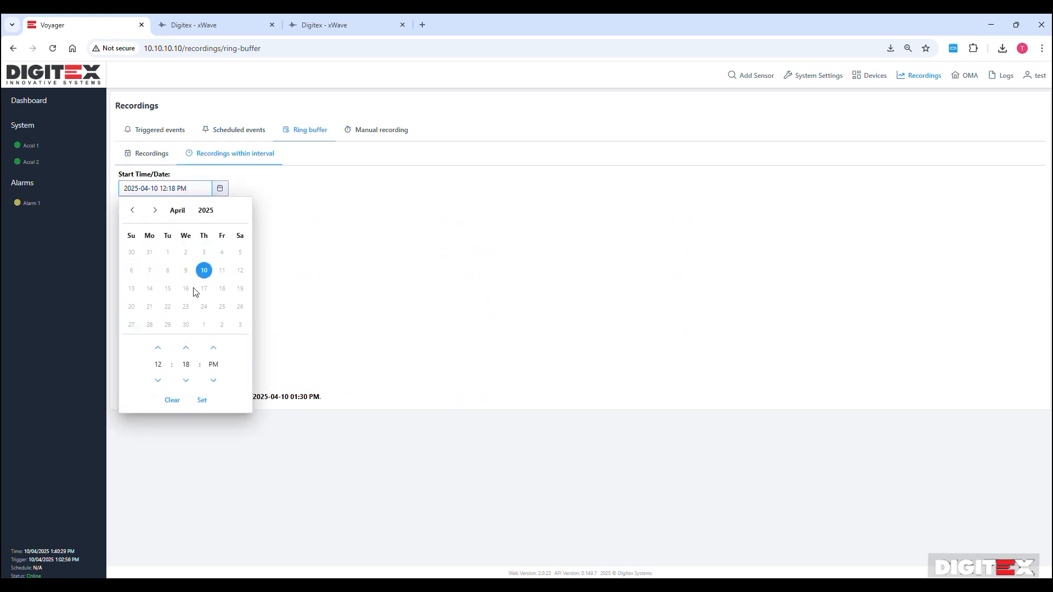
{"action": "left_click", "coordinate": [158, 347]}
{"action": "left_click", "coordinate": [186, 380]}
{"action": "left_click", "coordinate": [186, 380]}
{"action": "left_click", "coordinate": [186, 380]}
{"action": "left_click", "coordinate": [186, 380]}
{"action": "left_click", "coordinate": [202, 400]}
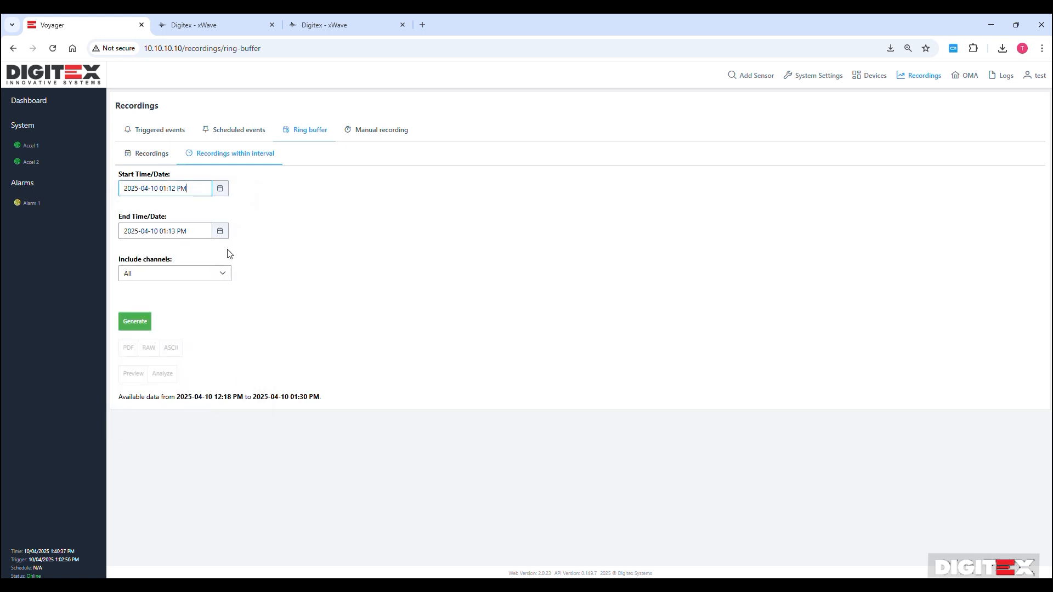
Step: View the Custom Types channel options, and set the included channels to Custom Channels
{"action": "left_click", "coordinate": [225, 279]}
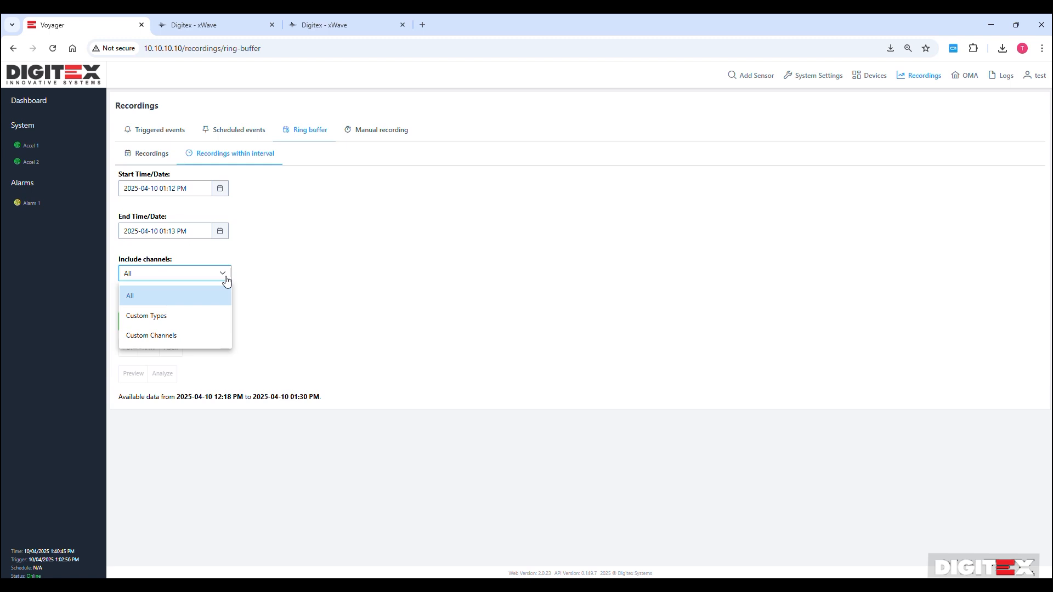
{"action": "left_click", "coordinate": [189, 319]}
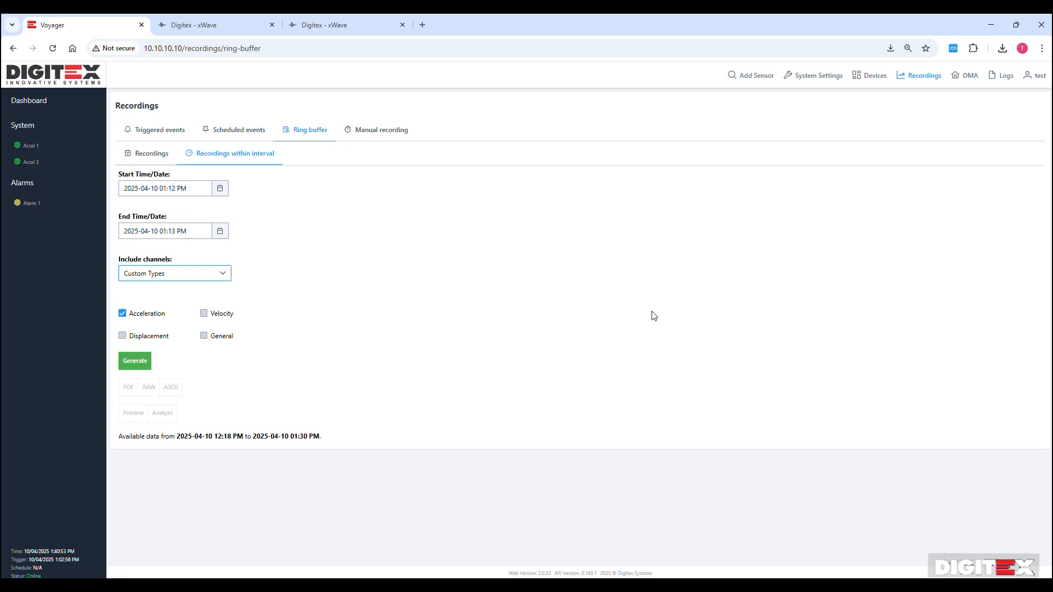
{"action": "left_click", "coordinate": [185, 275]}
{"action": "left_click", "coordinate": [159, 335]}
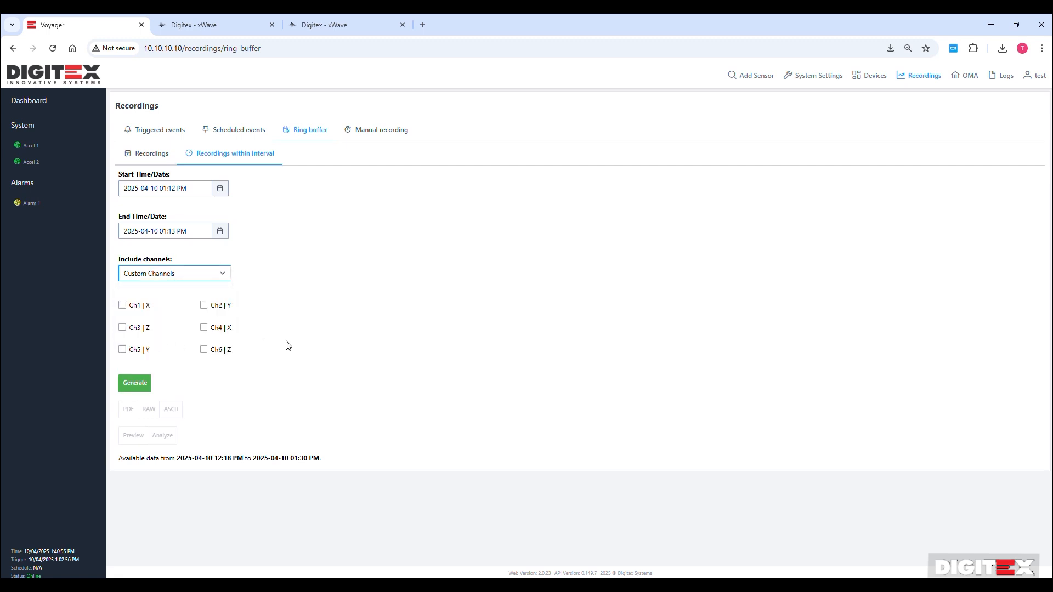
{"action": "left_click", "coordinate": [203, 305]}
{"action": "left_click", "coordinate": [204, 328]}
{"action": "left_click", "coordinate": [204, 349]}
{"action": "left_click", "coordinate": [203, 305]}
{"action": "left_click", "coordinate": [203, 328]}
{"action": "left_click", "coordinate": [204, 349]}
Step: Include channels Ch1 X, Ch2 Y and Ch3 Z and generate the interval recording
{"action": "left_click", "coordinate": [123, 306]}
{"action": "left_click", "coordinate": [204, 305]}
{"action": "left_click", "coordinate": [122, 328]}
{"action": "left_click", "coordinate": [132, 385]}
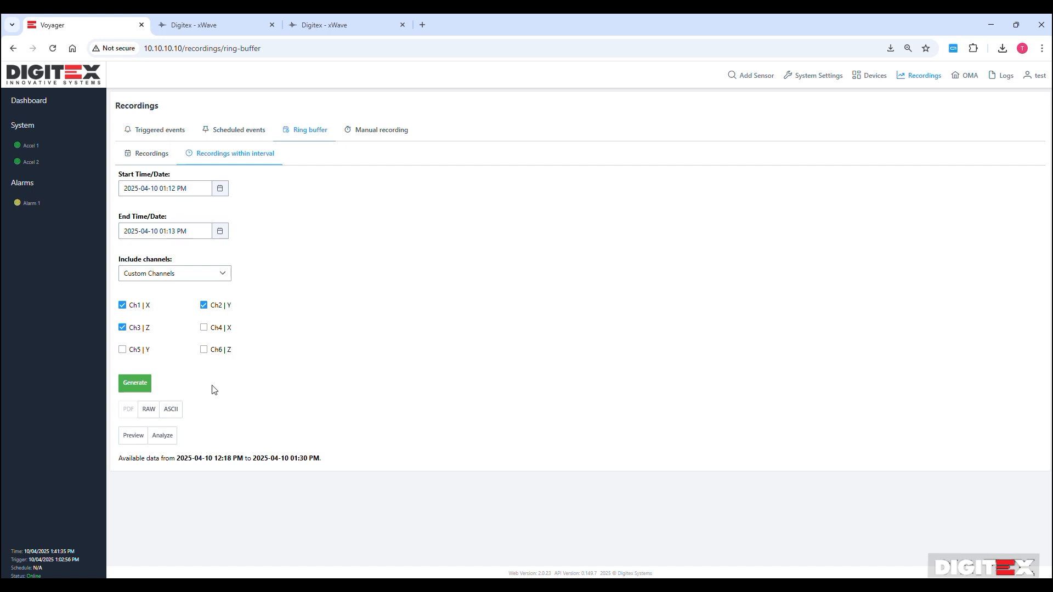
Step: Preview the generated interval recording, view its time plot with detrending applied, and close the preview
{"action": "left_click", "coordinate": [133, 436]}
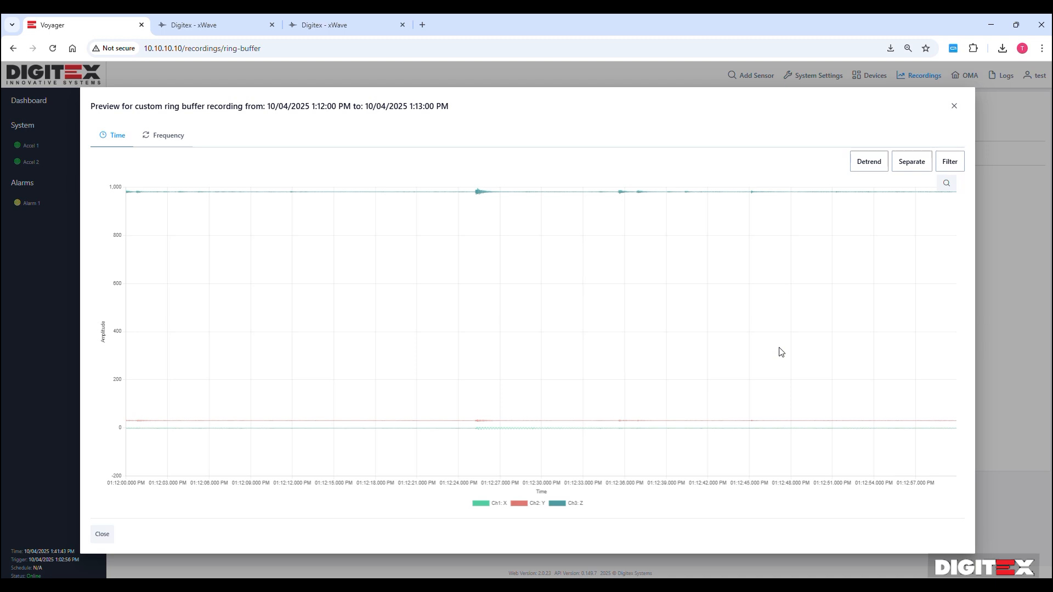
{"action": "left_click", "coordinate": [864, 163]}
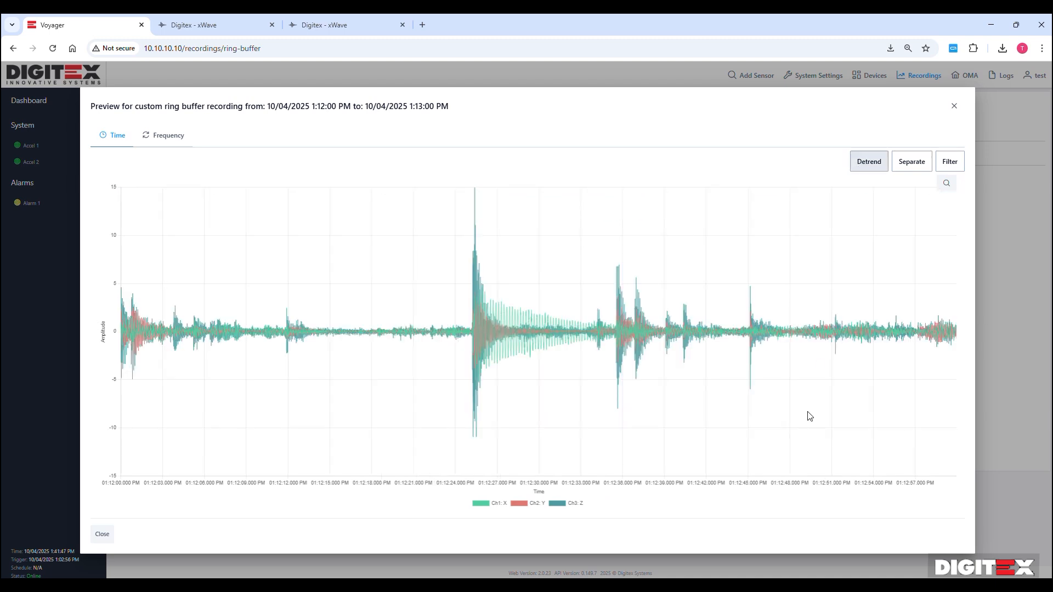
{"action": "left_click", "coordinate": [955, 106]}
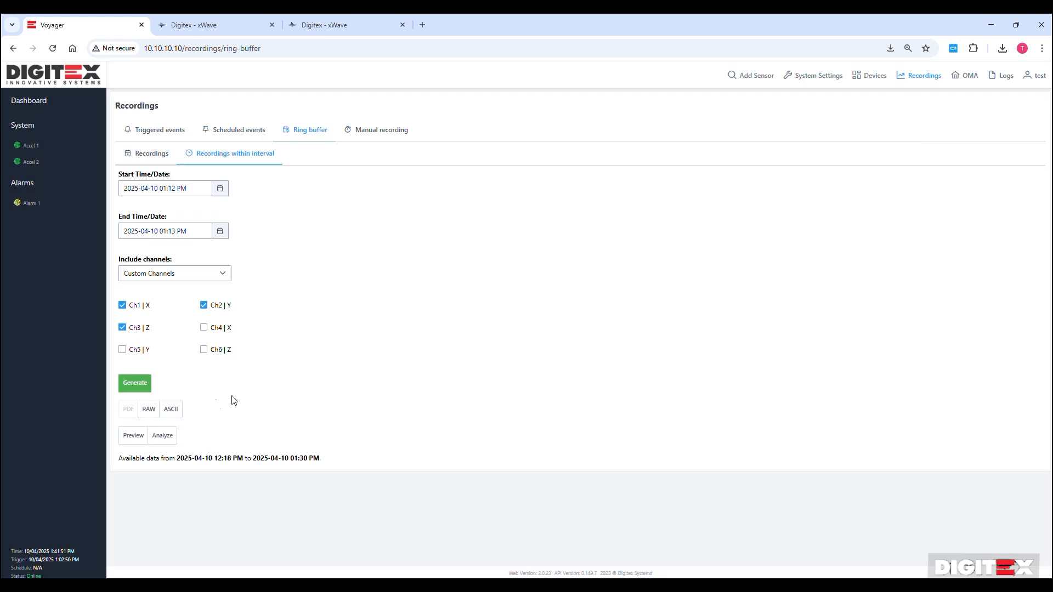
Step: Download the generated interval recording in both RAW and ASCII formats
{"action": "left_click", "coordinate": [149, 411]}
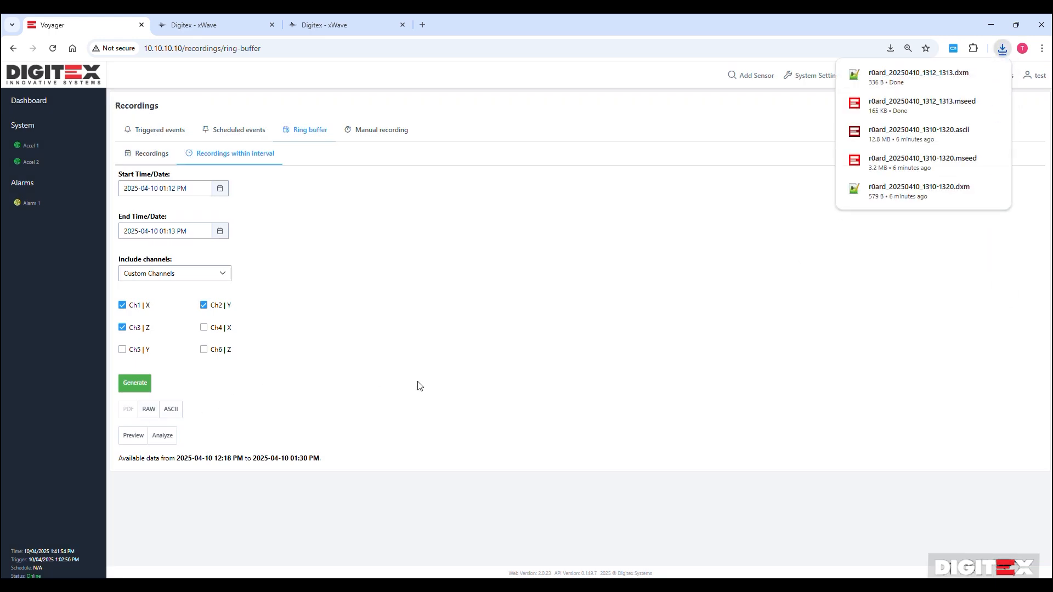
{"action": "left_click", "coordinate": [170, 413]}
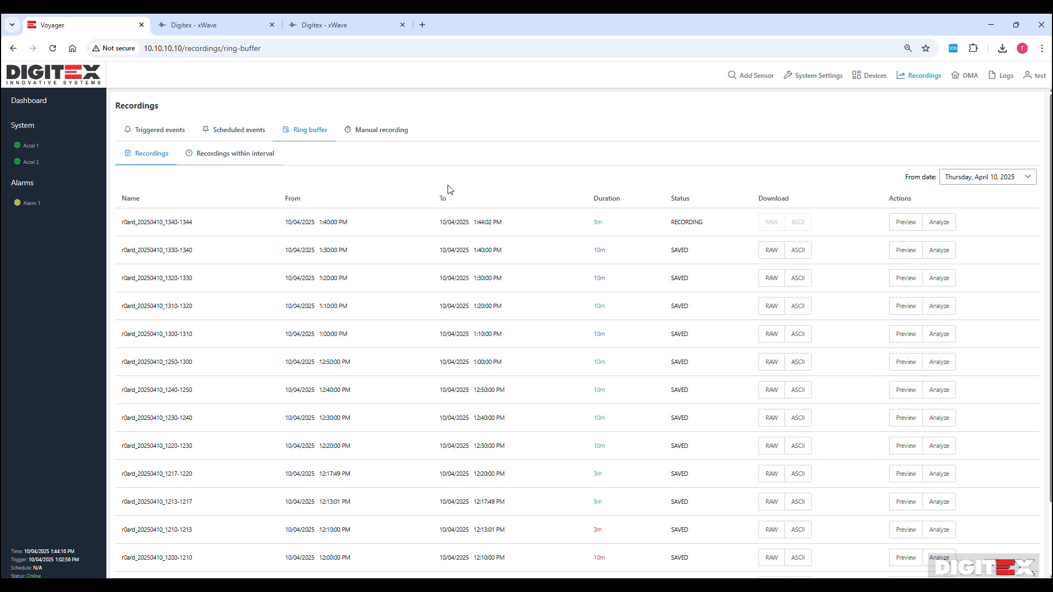
Step: Schedule a recording named Test for 2025-04-10 from 01:46 PM to 01:47 PM
{"action": "left_click", "coordinate": [240, 134]}
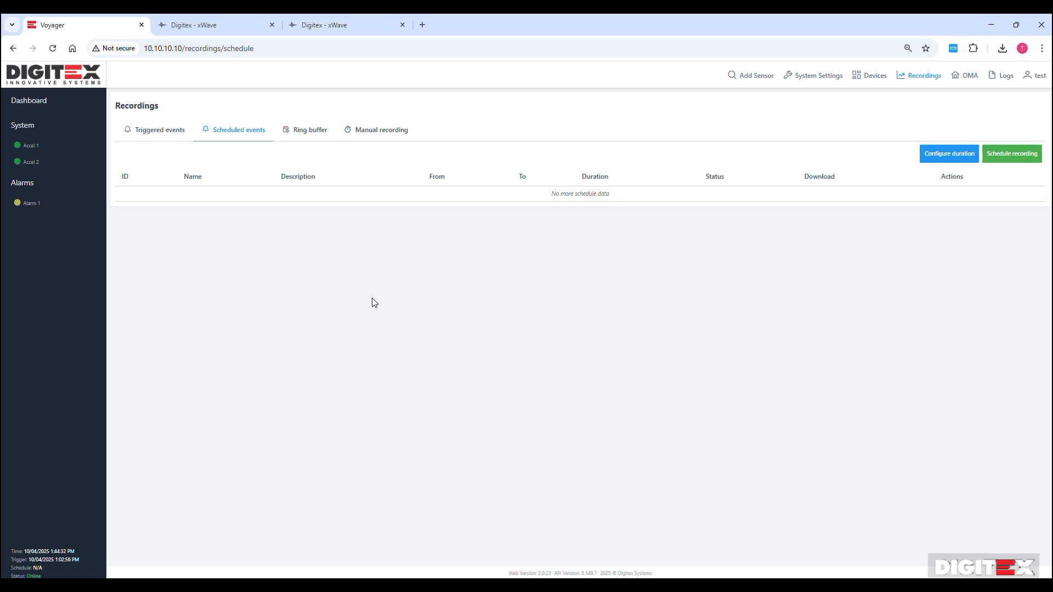
{"action": "left_click", "coordinate": [1016, 160]}
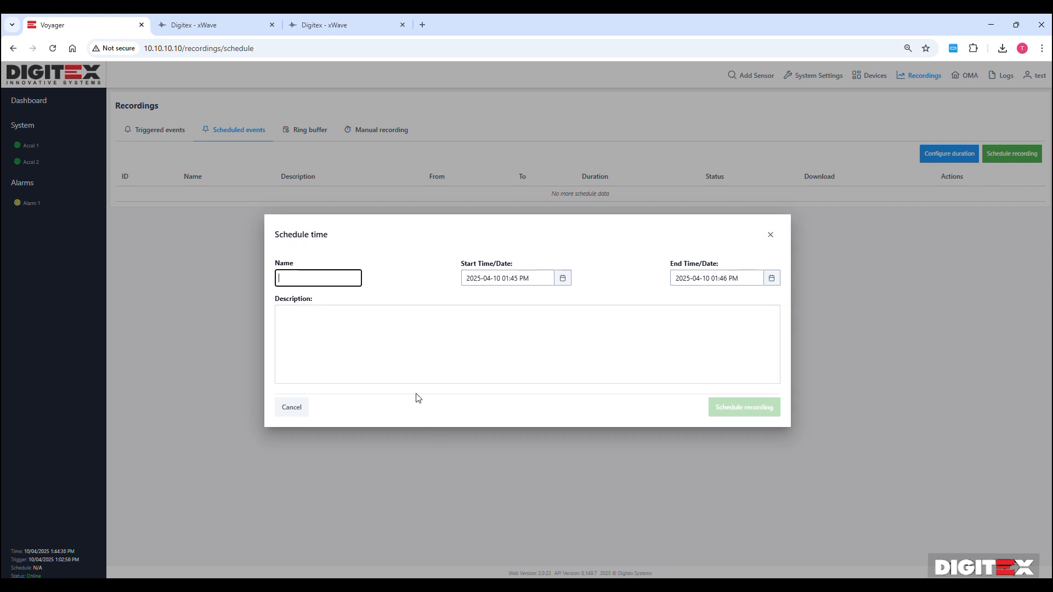
{"action": "type", "text": "Test"}
{"action": "left_click", "coordinate": [531, 343]}
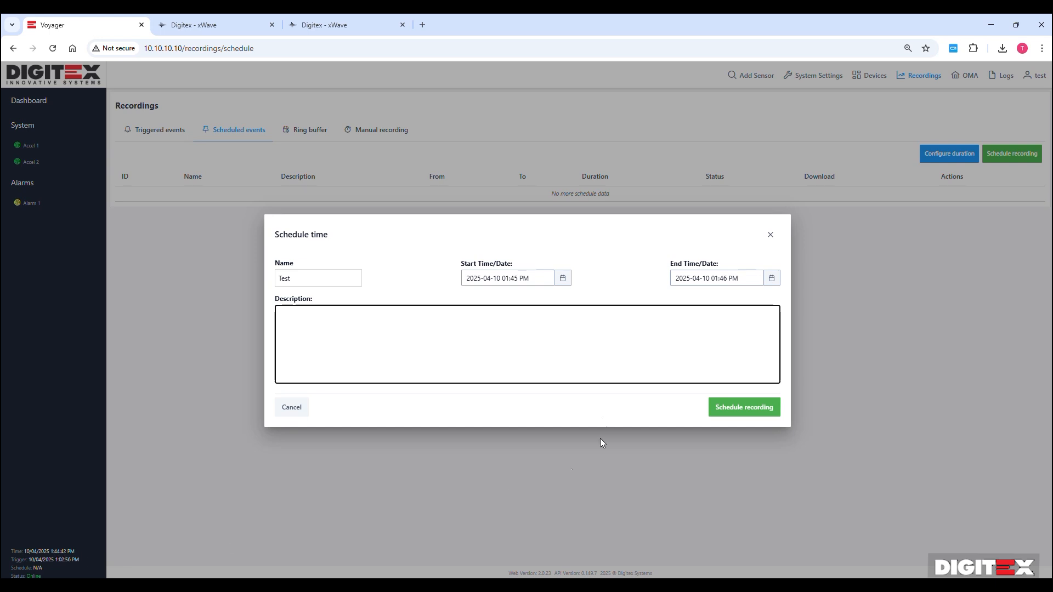
{"action": "left_click", "coordinate": [563, 280]}
{"action": "left_click", "coordinate": [528, 437]}
{"action": "left_click", "coordinate": [545, 490]}
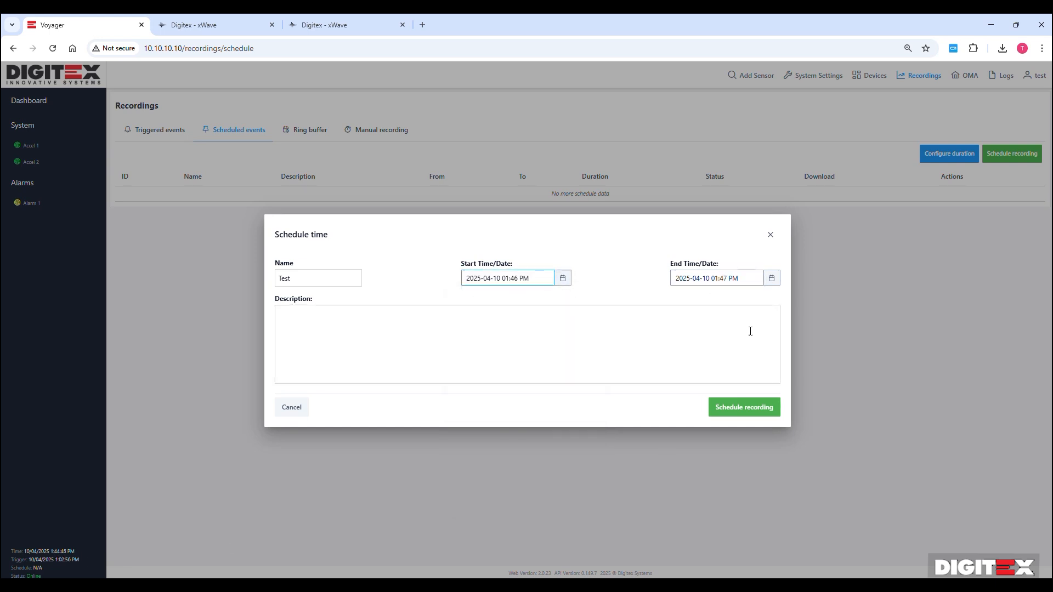
{"action": "left_click", "coordinate": [749, 412]}
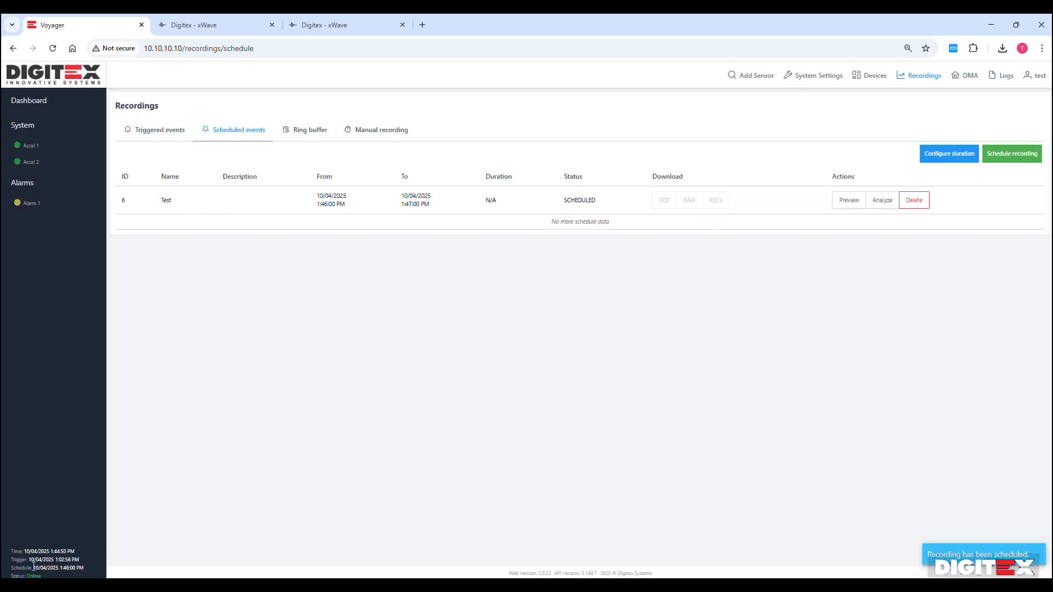
Step: Examine the next scheduled recording and its log entry on the dashboard
{"action": "left_click", "coordinate": [67, 108]}
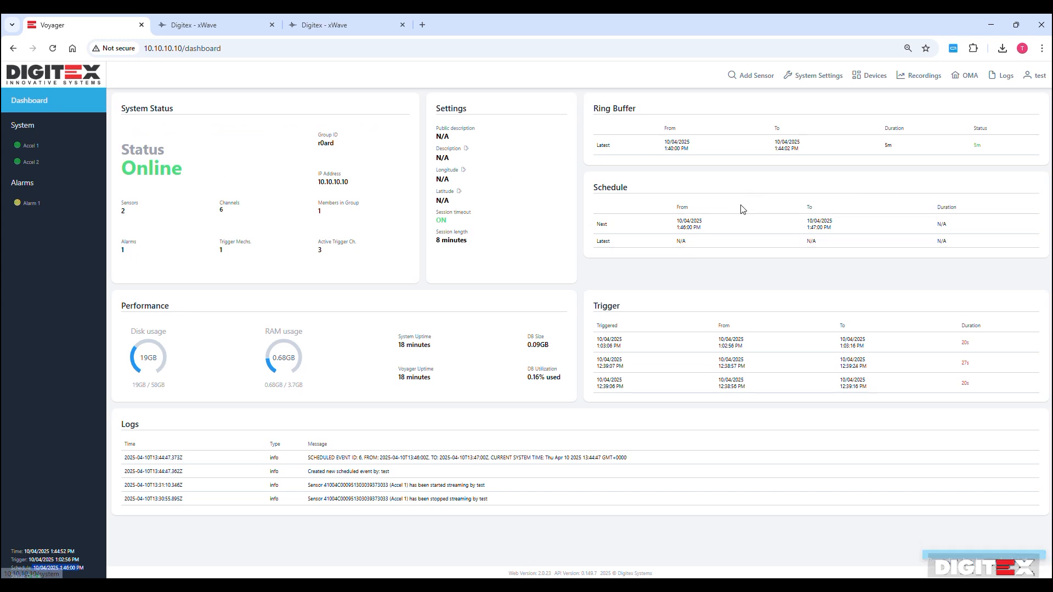
{"action": "left_click_drag", "start_coordinate": [665, 224], "coordinate": [947, 232]}
{"action": "left_click", "coordinate": [417, 455]}
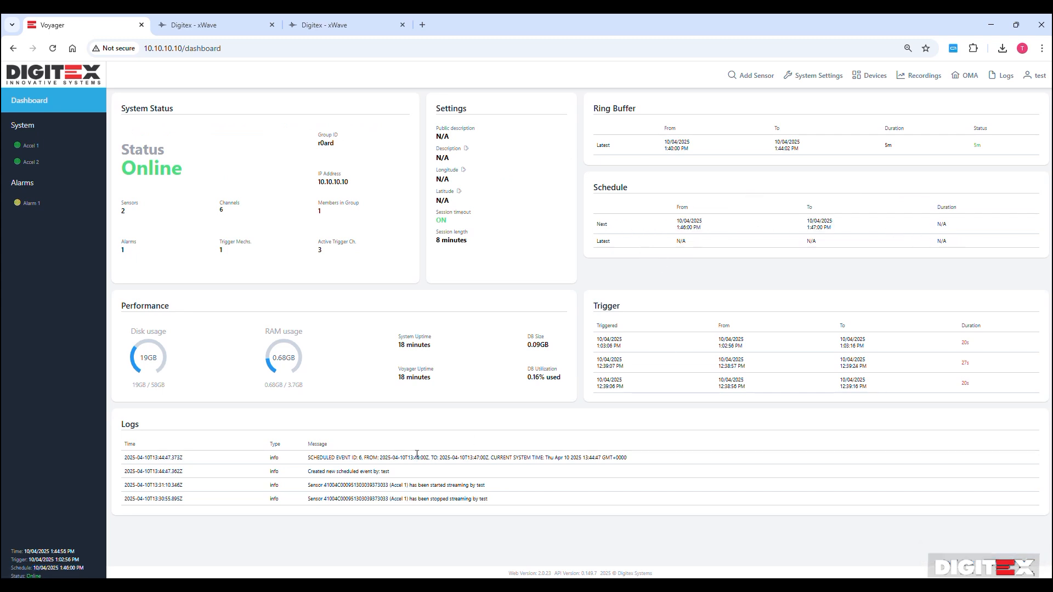
Step: Preview triggered event 5, view its time plot with detrending applied, and close the preview
{"action": "left_click", "coordinate": [918, 75]}
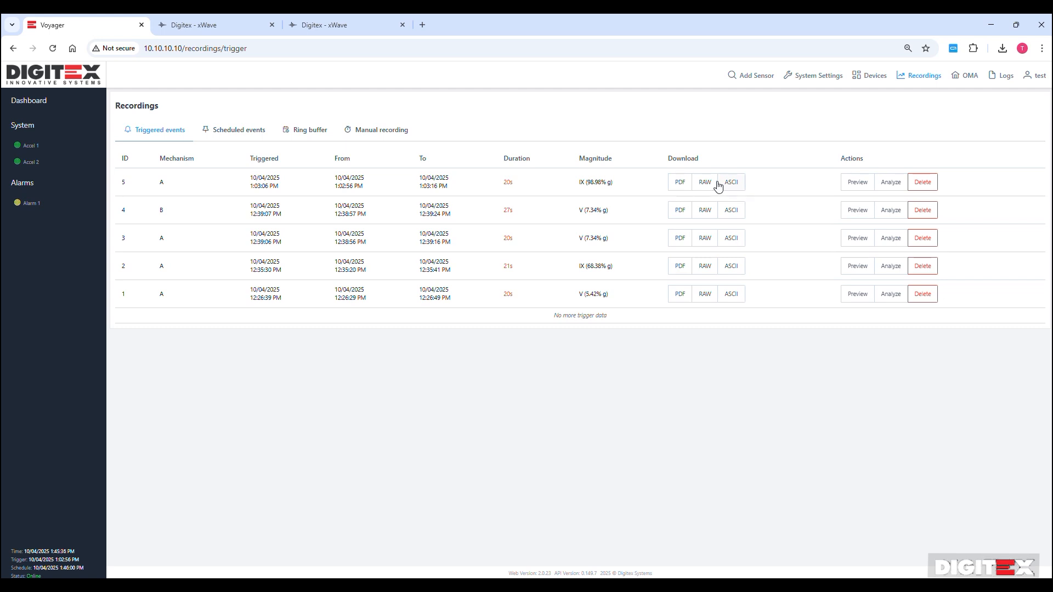
{"action": "left_click", "coordinate": [851, 187]}
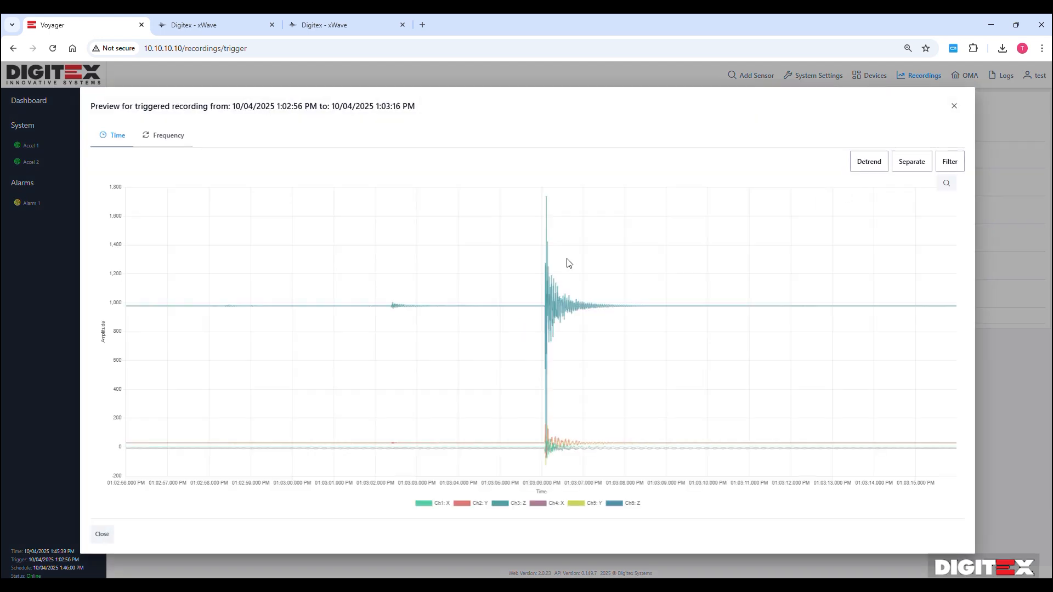
{"action": "left_click", "coordinate": [869, 161]}
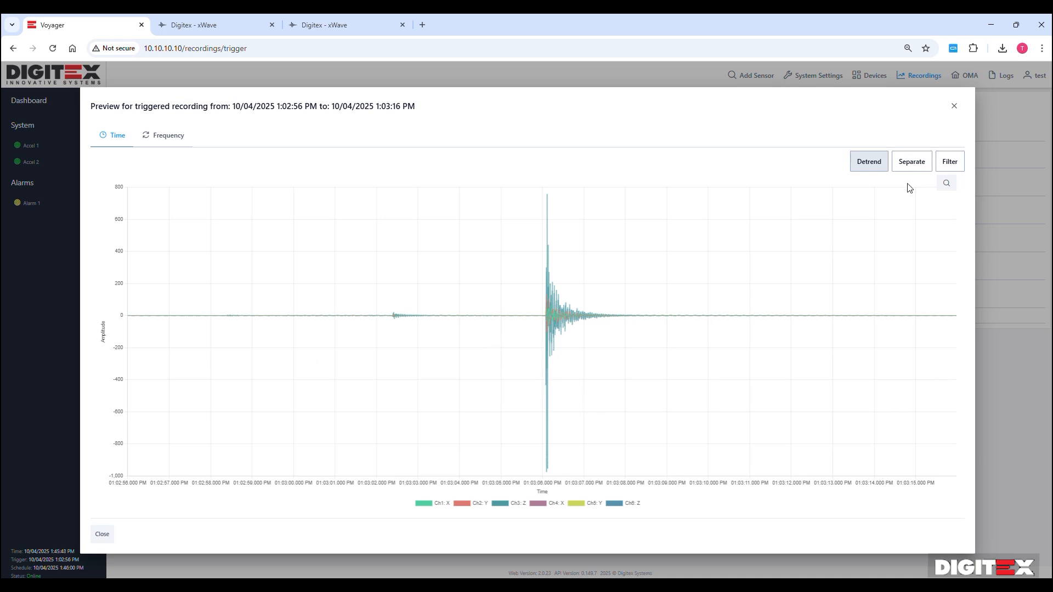
{"action": "left_click", "coordinate": [954, 106]}
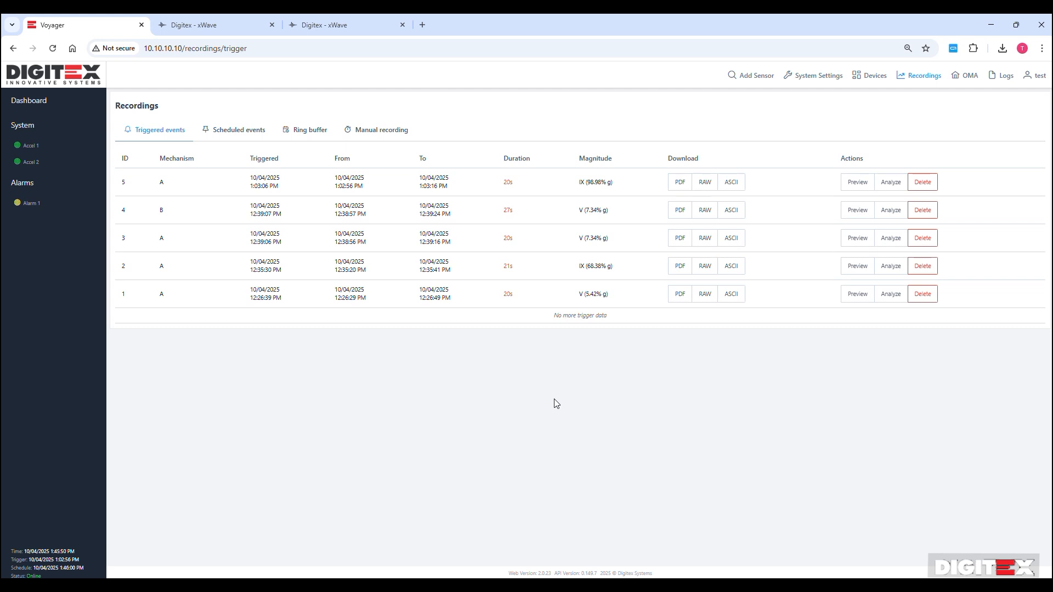
Step: Download the PDF report of triggered event 5, open it and review its channel results
{"action": "left_click", "coordinate": [679, 182]}
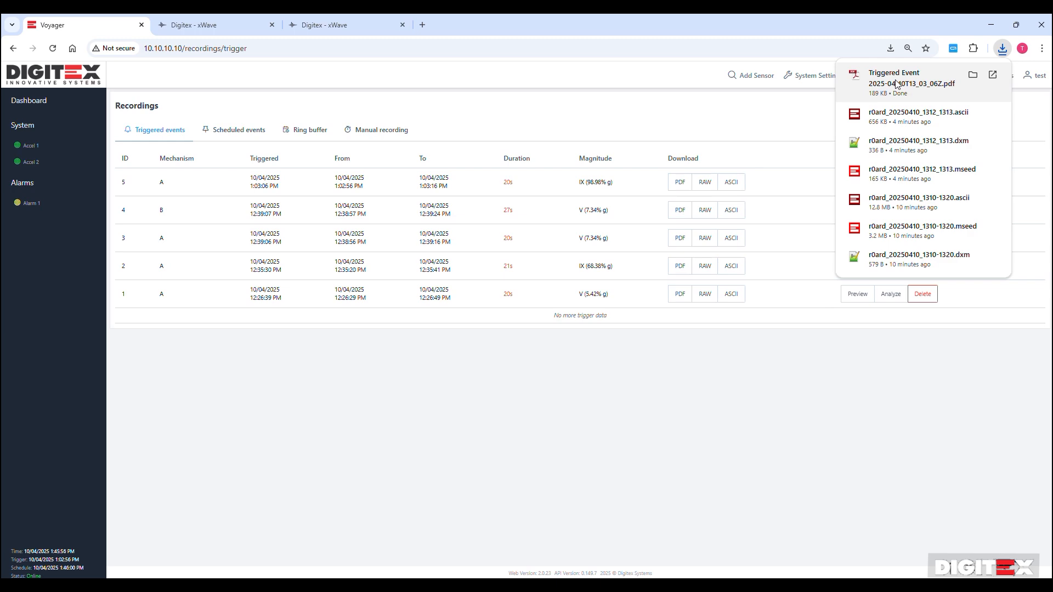
{"action": "left_click", "coordinate": [897, 83]}
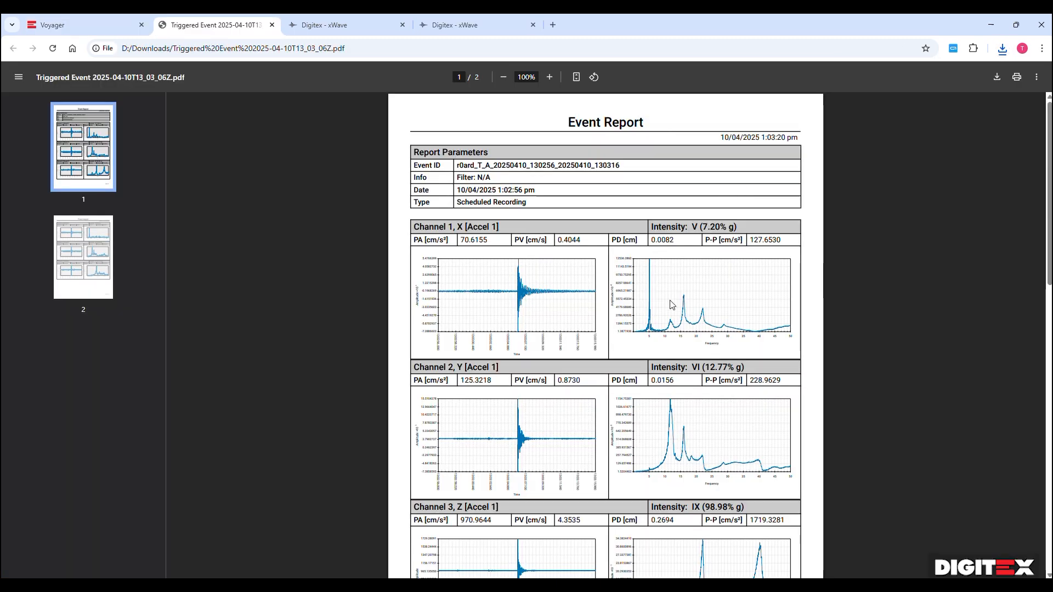
{"action": "scroll", "coordinate": [658, 285], "scroll_direction": "down", "scroll_amount": 7}
{"action": "scroll", "coordinate": [659, 286], "scroll_direction": "down", "scroll_amount": 7}
{"action": "scroll", "coordinate": [660, 288], "scroll_direction": "up", "scroll_amount": 14}
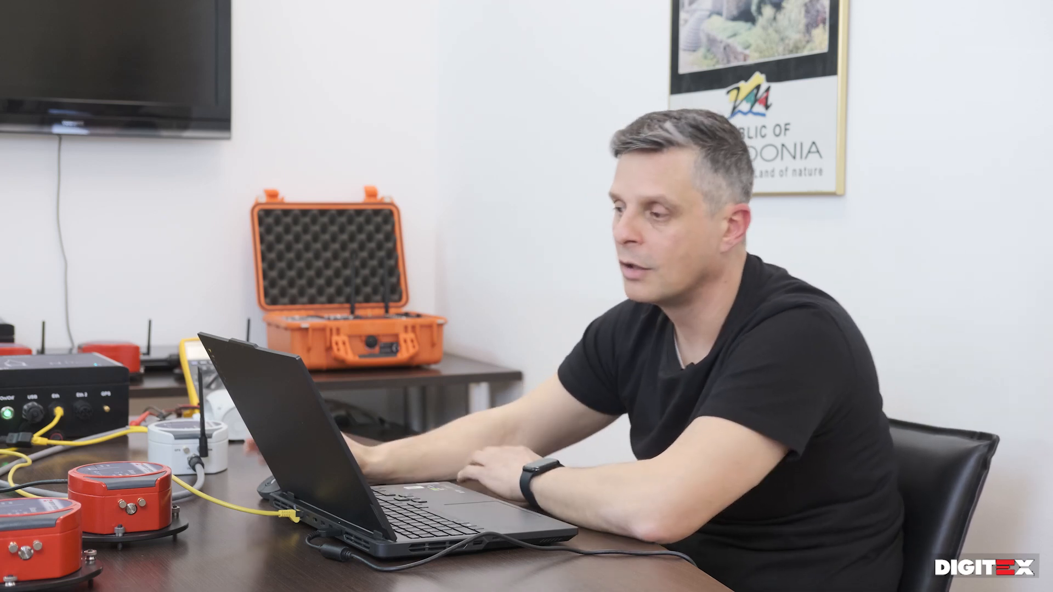
Step: Start a manual recording with a duration of 10 s and the description "Tes"
{"action": "left_click", "coordinate": [381, 132]}
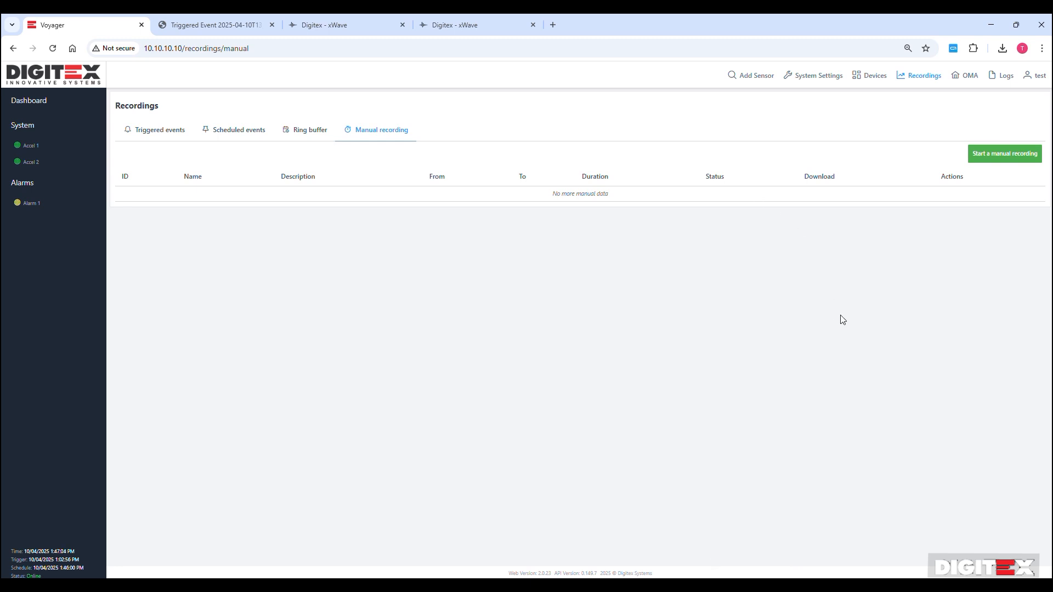
{"action": "left_click", "coordinate": [1001, 156]}
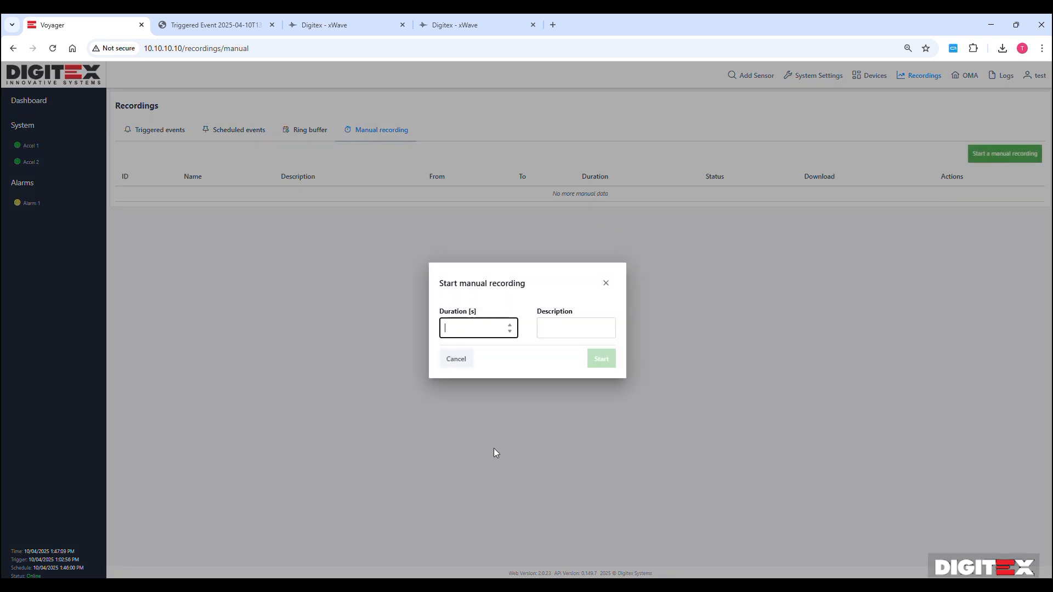
{"action": "type", "text": "10"}
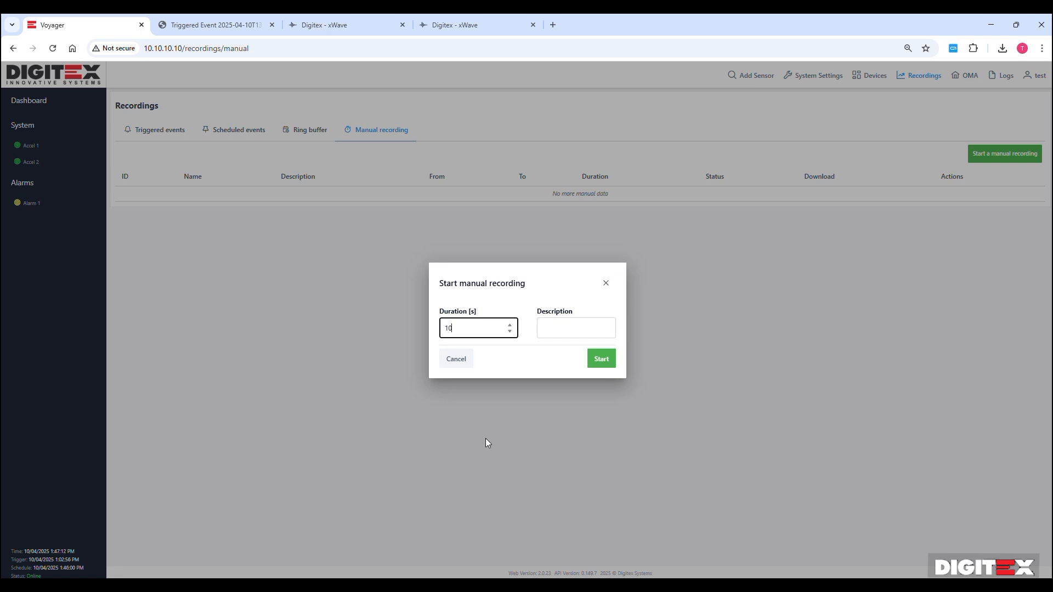
{"action": "left_click", "coordinate": [564, 329]}
{"action": "type", "text": "Tes"}
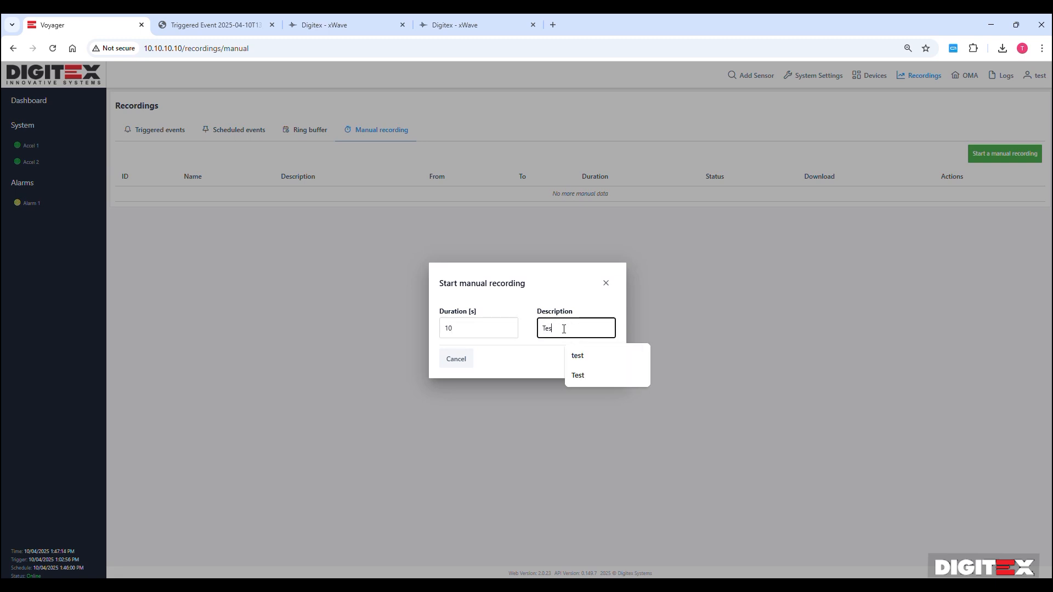
{"action": "left_click", "coordinate": [499, 366]}
{"action": "left_click", "coordinate": [599, 360]}
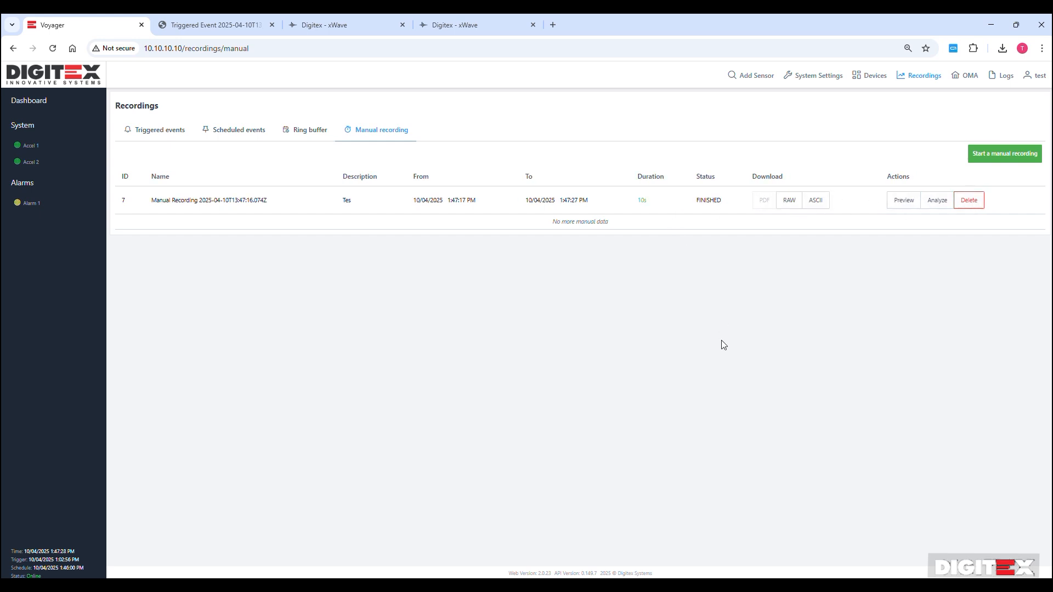
Step: Start another manual recording with a duration of 10 s and the description "Tes"
{"action": "double_click", "coordinate": [707, 200]}
{"action": "left_click", "coordinate": [641, 199]}
{"action": "left_click", "coordinate": [998, 159]}
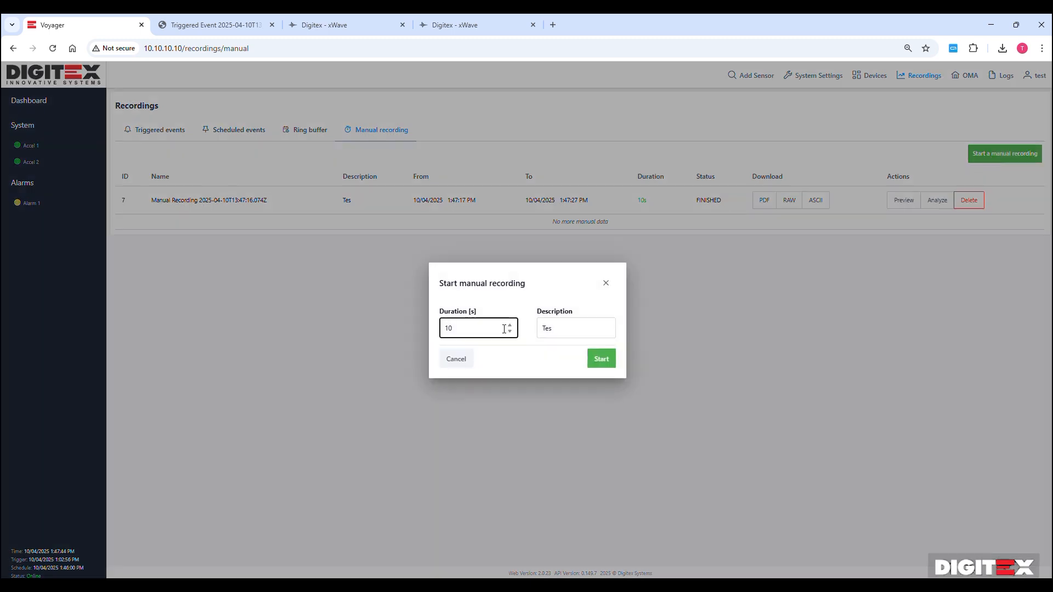
{"action": "left_click", "coordinate": [600, 359]}
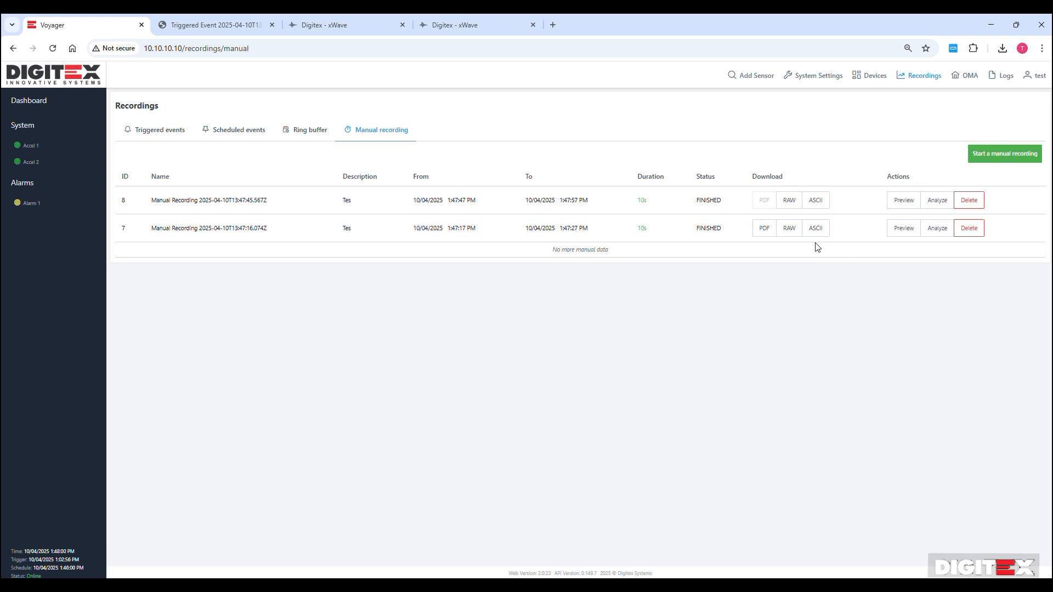
Step: Preview manual recording 8, detrend its time plot, view each channel separately, and close the preview
{"action": "left_click", "coordinate": [898, 201]}
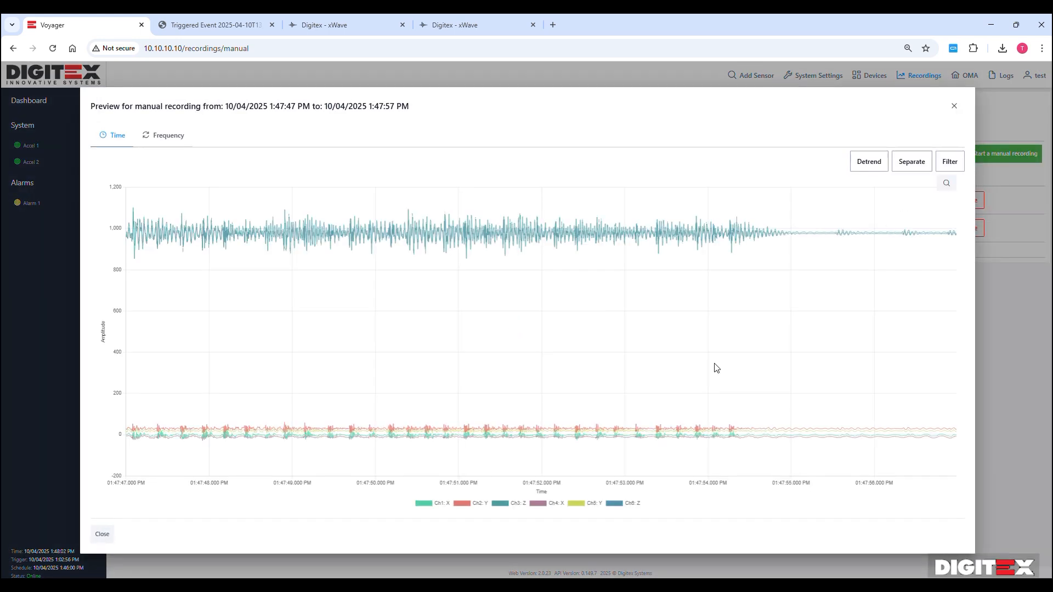
{"action": "left_click", "coordinate": [857, 164]}
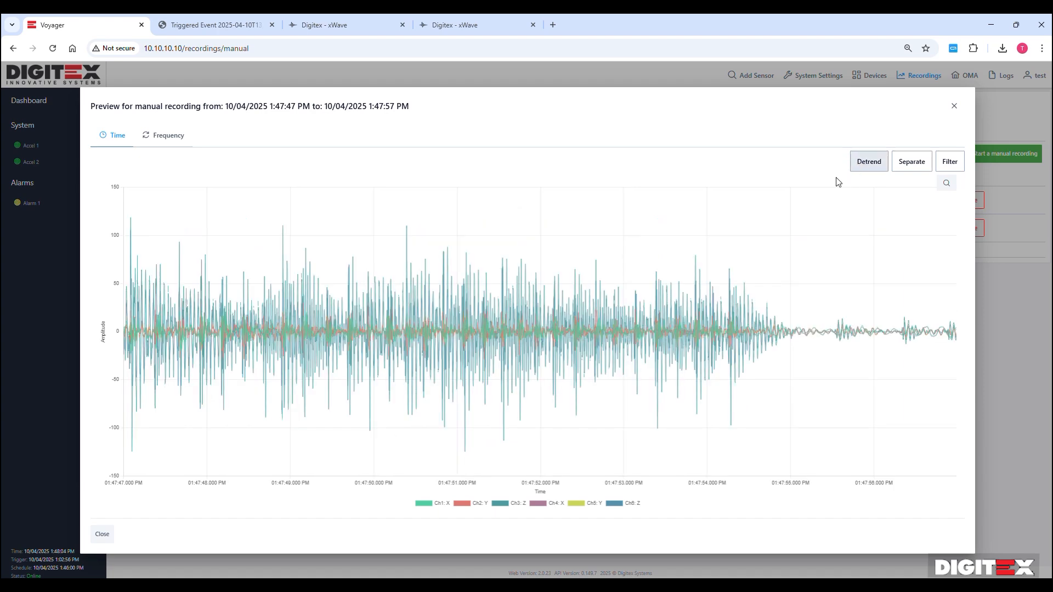
{"action": "left_click", "coordinate": [911, 161]}
{"action": "scroll", "coordinate": [635, 359], "scroll_direction": "down", "scroll_amount": 15}
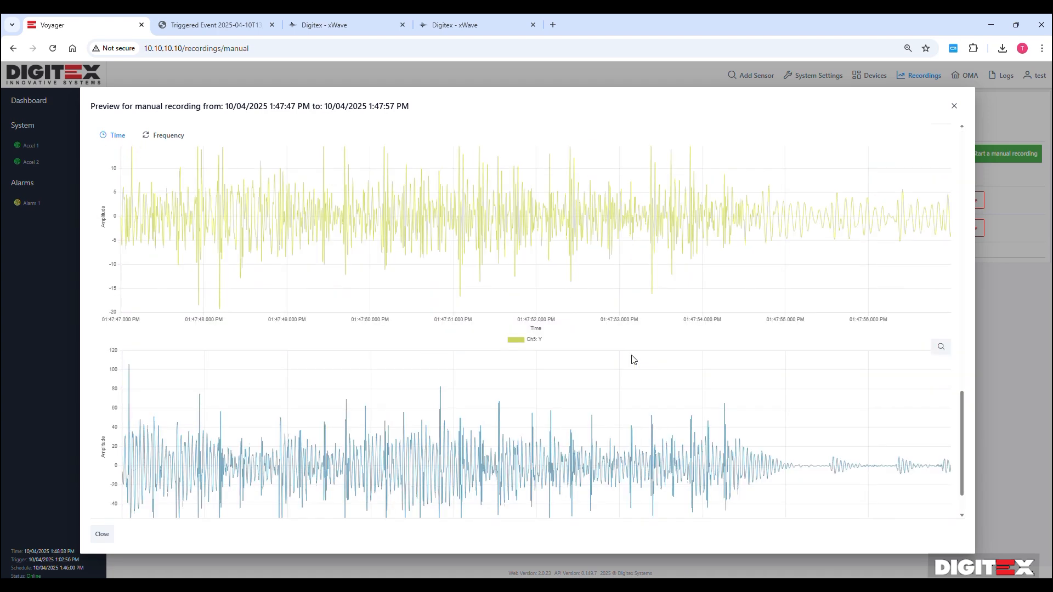
{"action": "scroll", "coordinate": [635, 360], "scroll_direction": "up", "scroll_amount": 15}
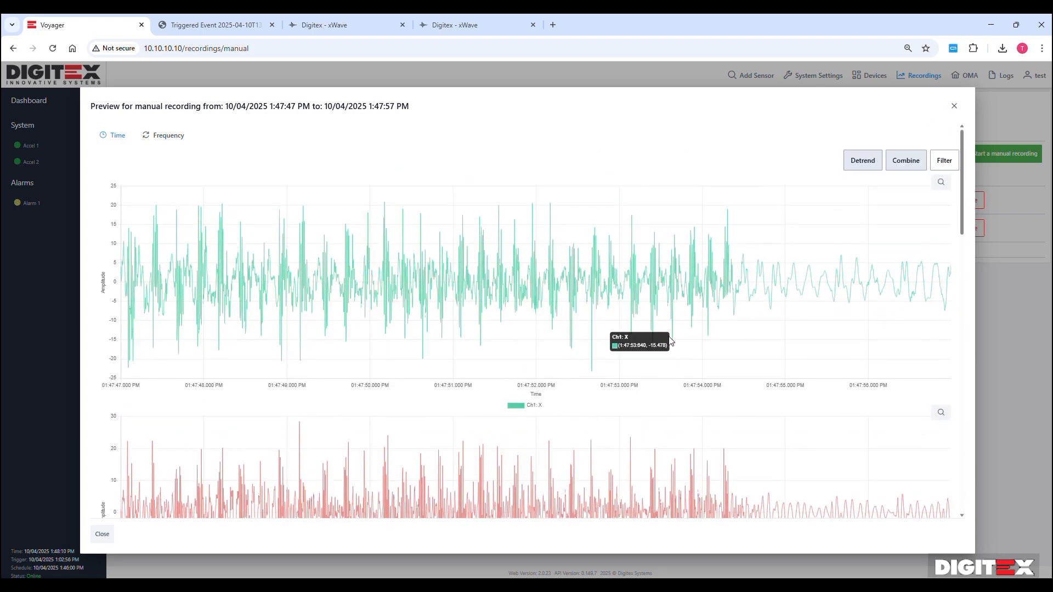
{"action": "left_click", "coordinate": [954, 107]}
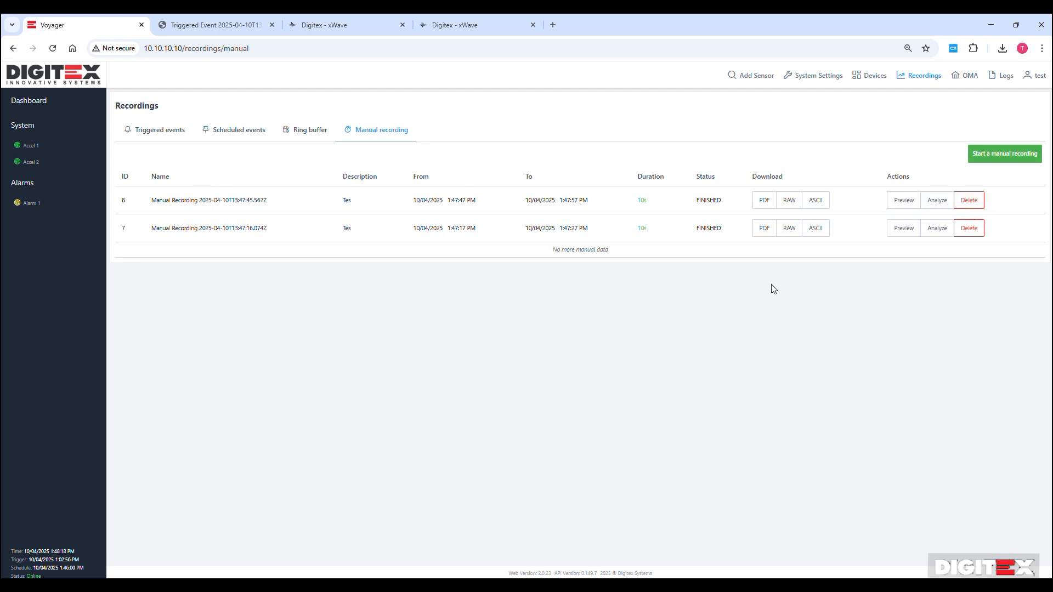
Step: Download the PDF report of manual recording 8, review its channel results, and return to the manual recordings list
{"action": "left_click", "coordinate": [764, 200]}
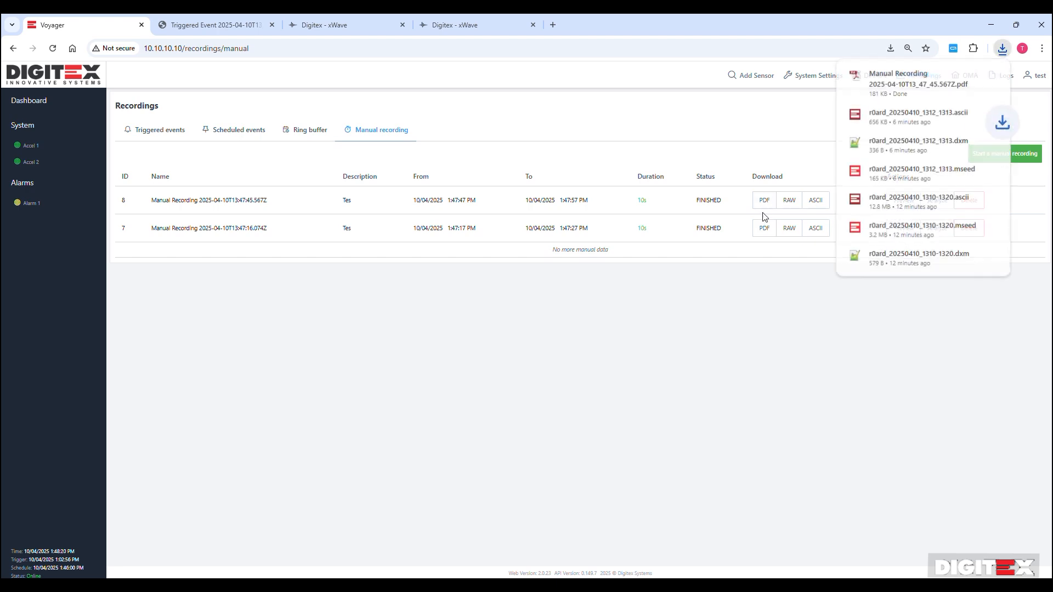
{"action": "left_click", "coordinate": [922, 79]}
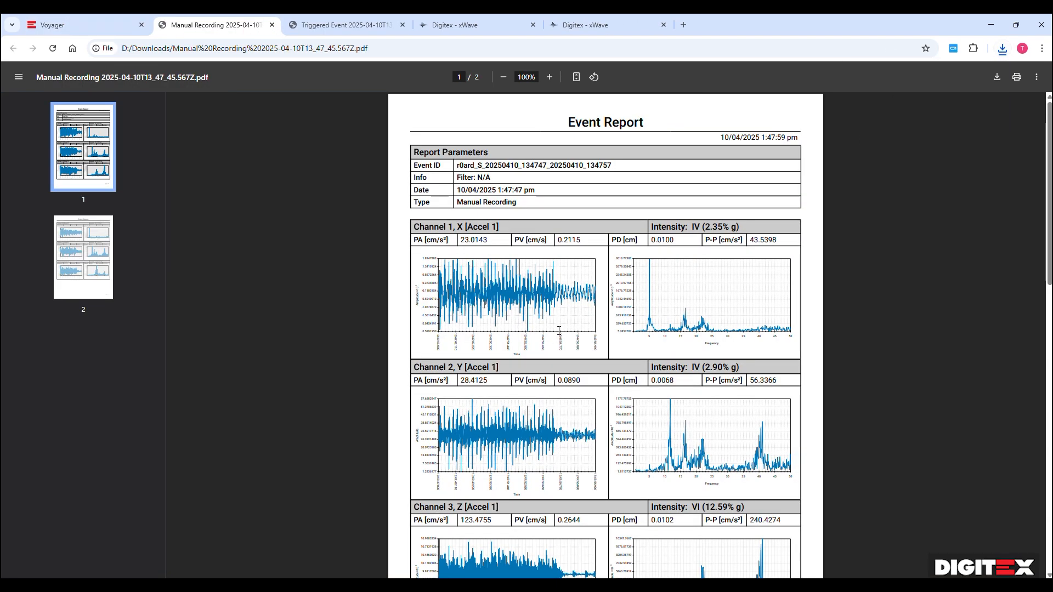
{"action": "scroll", "coordinate": [562, 329], "scroll_direction": "down", "scroll_amount": 10}
{"action": "scroll", "coordinate": [565, 332], "scroll_direction": "up", "scroll_amount": 3}
{"action": "scroll", "coordinate": [571, 334], "scroll_direction": "down", "scroll_amount": 4}
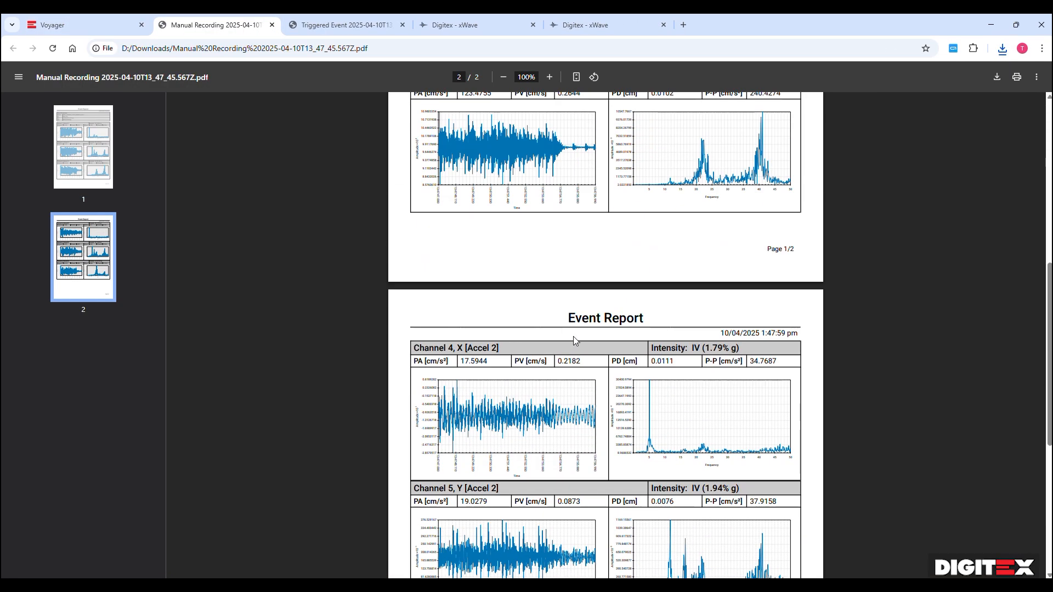
{"action": "scroll", "coordinate": [571, 335], "scroll_direction": "up", "scroll_amount": 8}
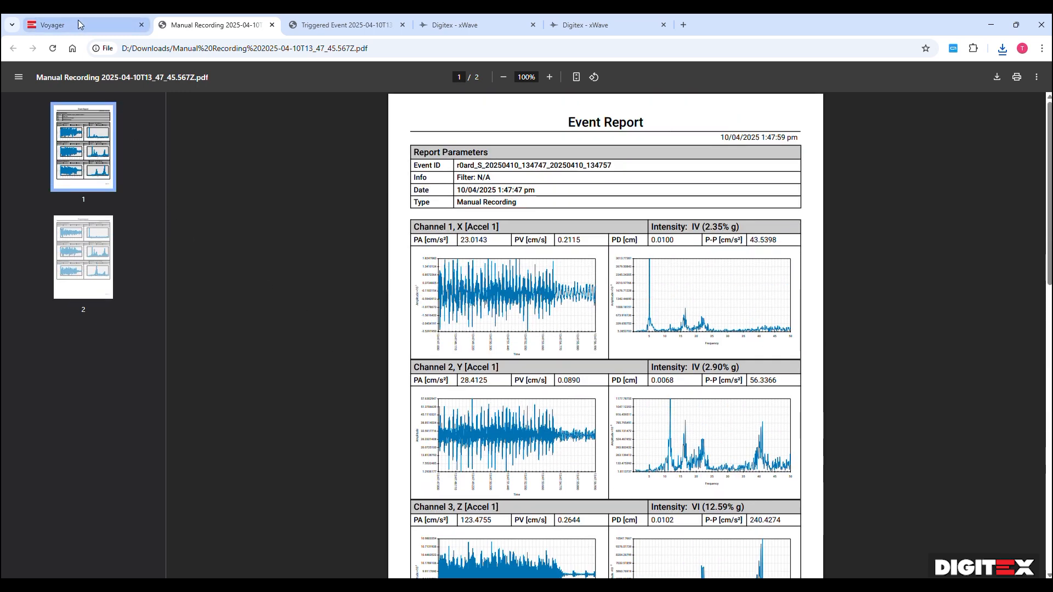
{"action": "left_click", "coordinate": [99, 27]}
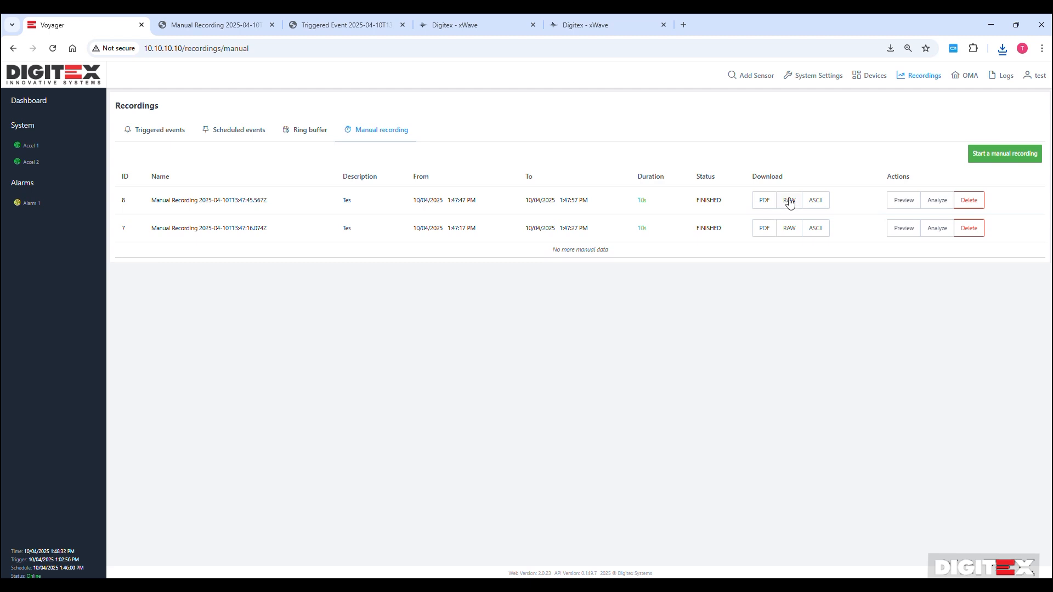
{"action": "left_click", "coordinate": [815, 207]}
Step: Download the RAW file and generate the ASCII file of the scheduled recording "Test", and preview its time plot with detrending applied
{"action": "left_click", "coordinate": [239, 132]}
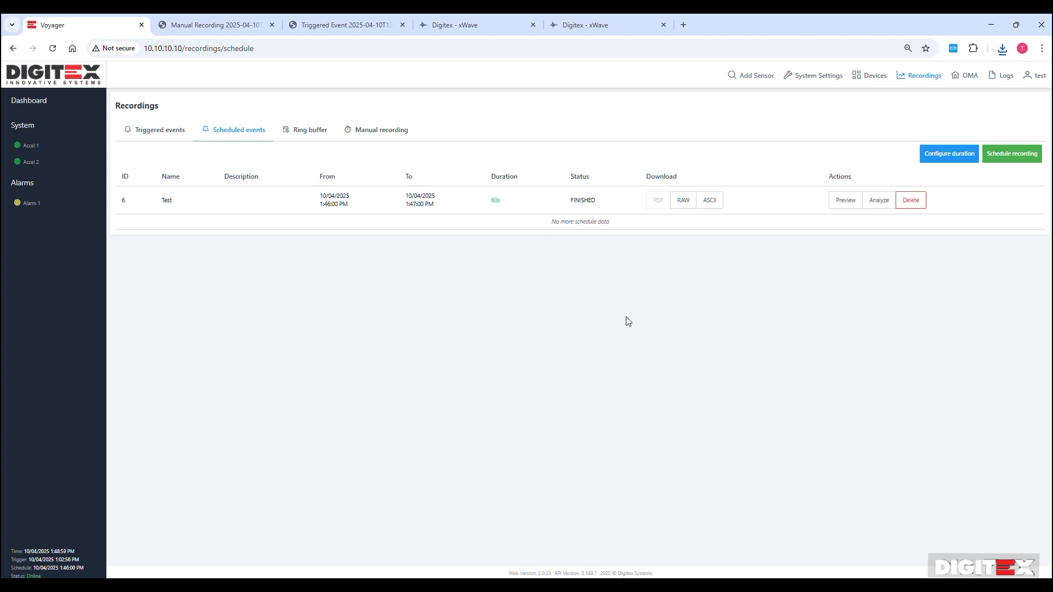
{"action": "left_click", "coordinate": [683, 205]}
{"action": "left_click", "coordinate": [711, 202]}
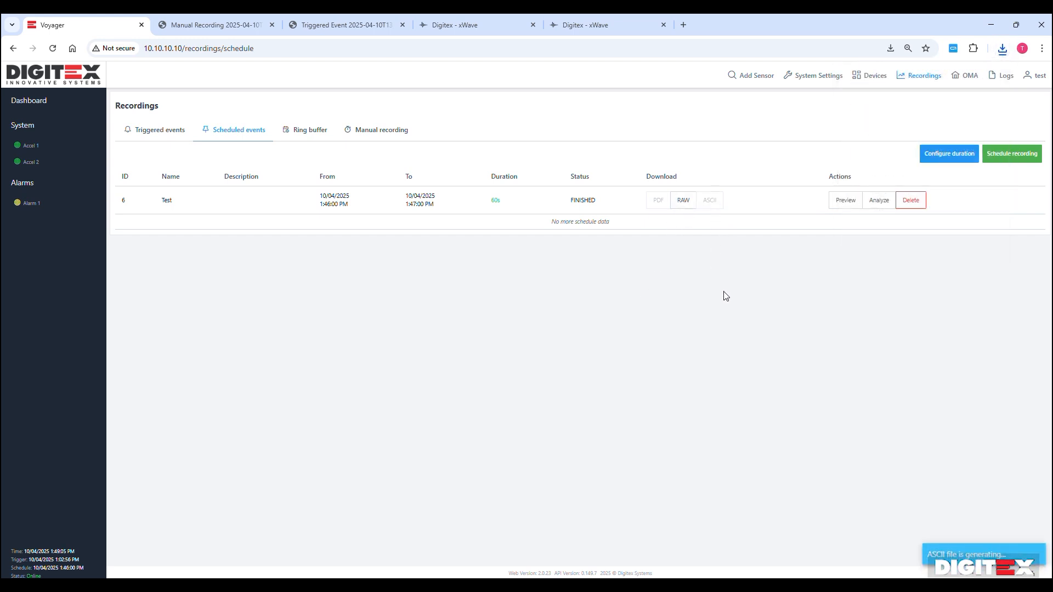
{"action": "left_click", "coordinate": [844, 201]}
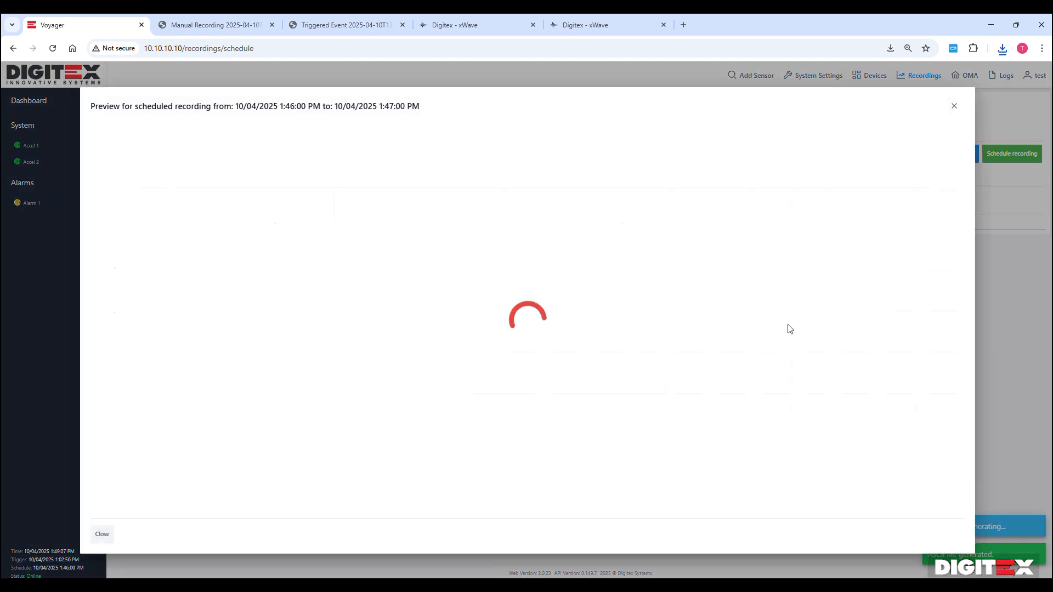
{"action": "left_click", "coordinate": [868, 162]}
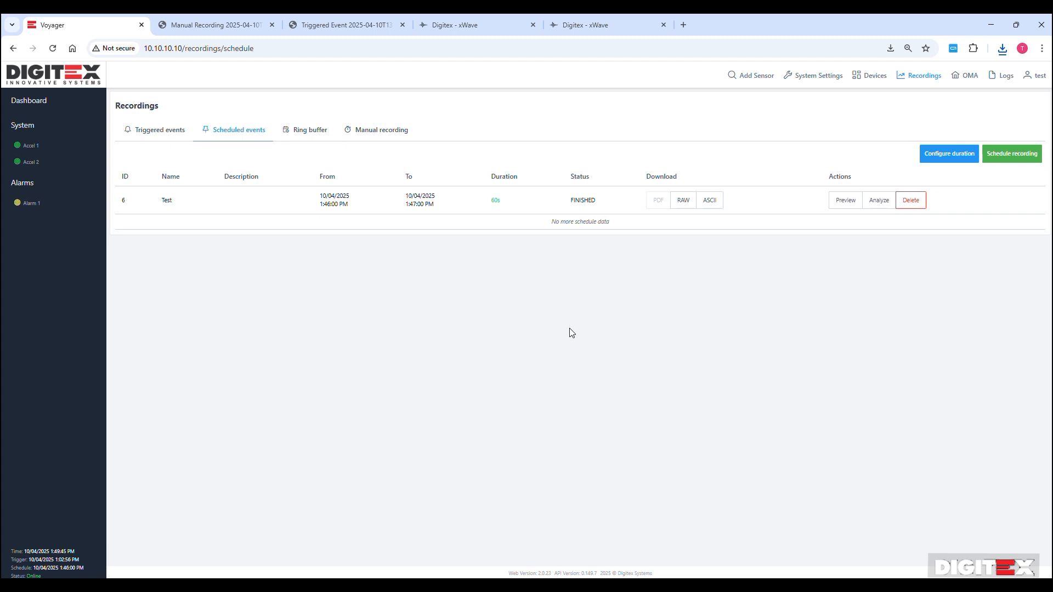
Step: Check the maximum duration setting for scheduled recordings and close it without saving
{"action": "left_click", "coordinate": [938, 156]}
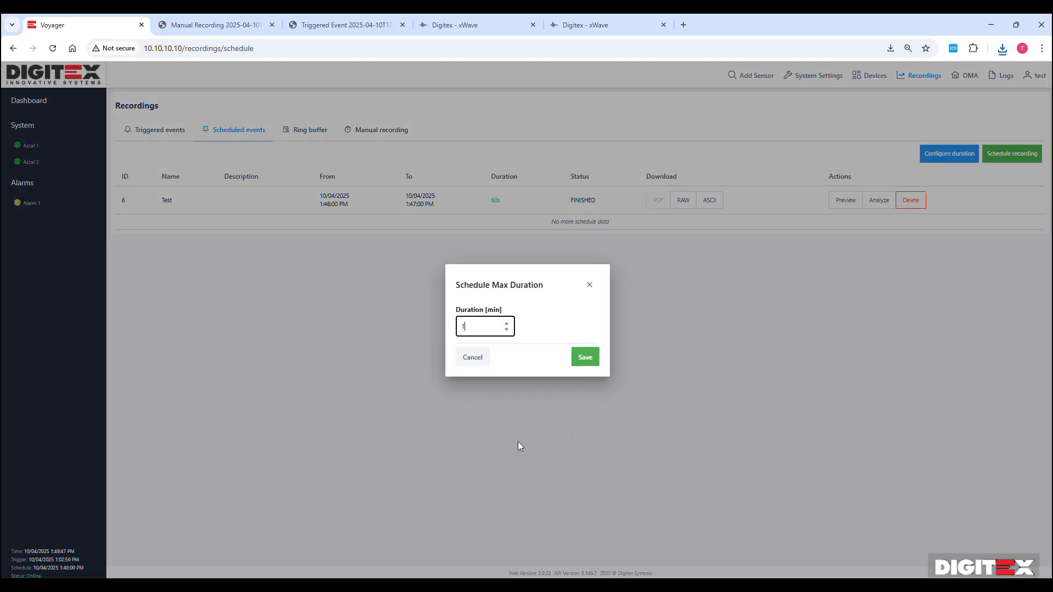
{"action": "left_click", "coordinate": [593, 289]}
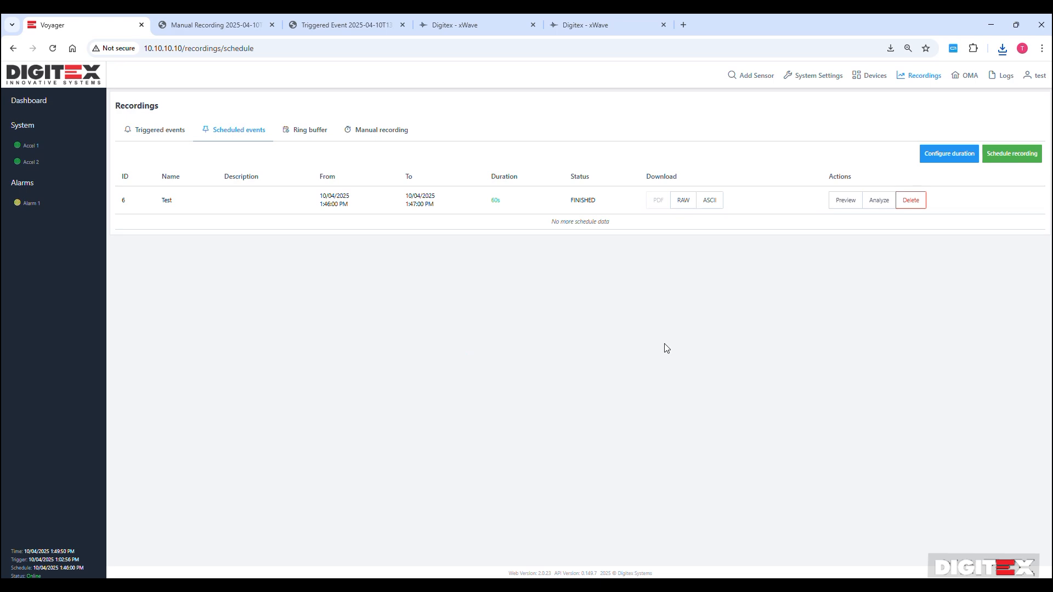